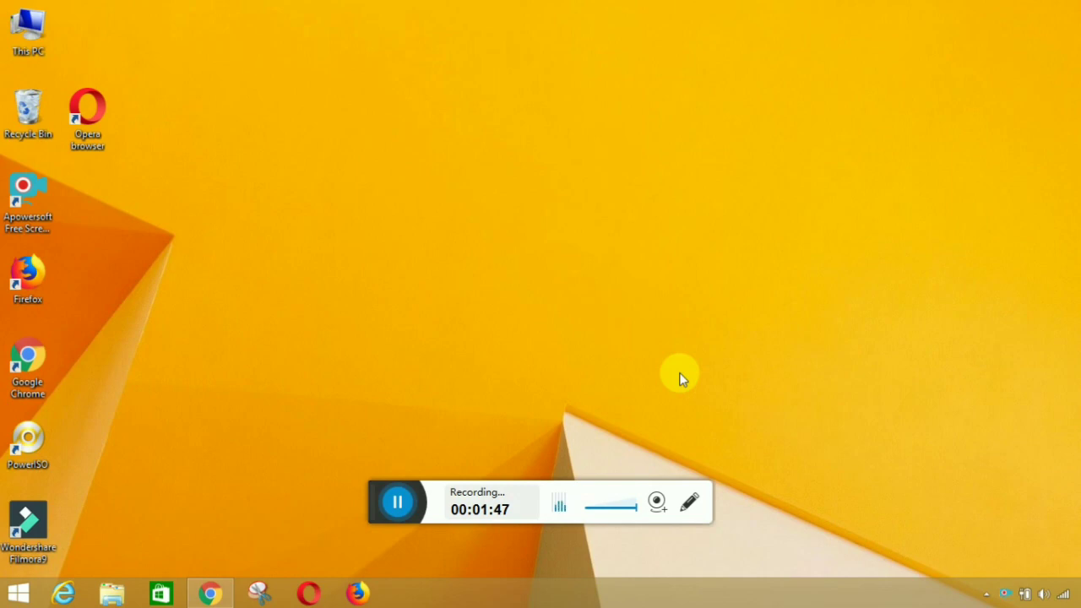
Switch to Chrome and bring up the Banglar Shiksha SMS login page
{"action": "left_click_drag", "start_coordinate": [374, 481], "coordinate": [376, 559]}
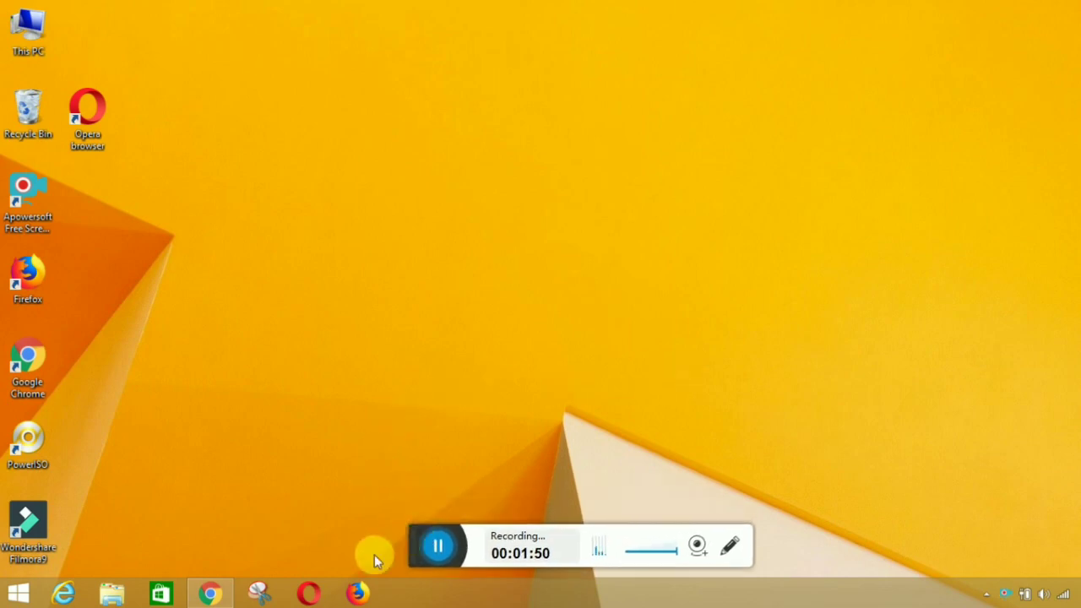
{"action": "left_click", "coordinate": [213, 591]}
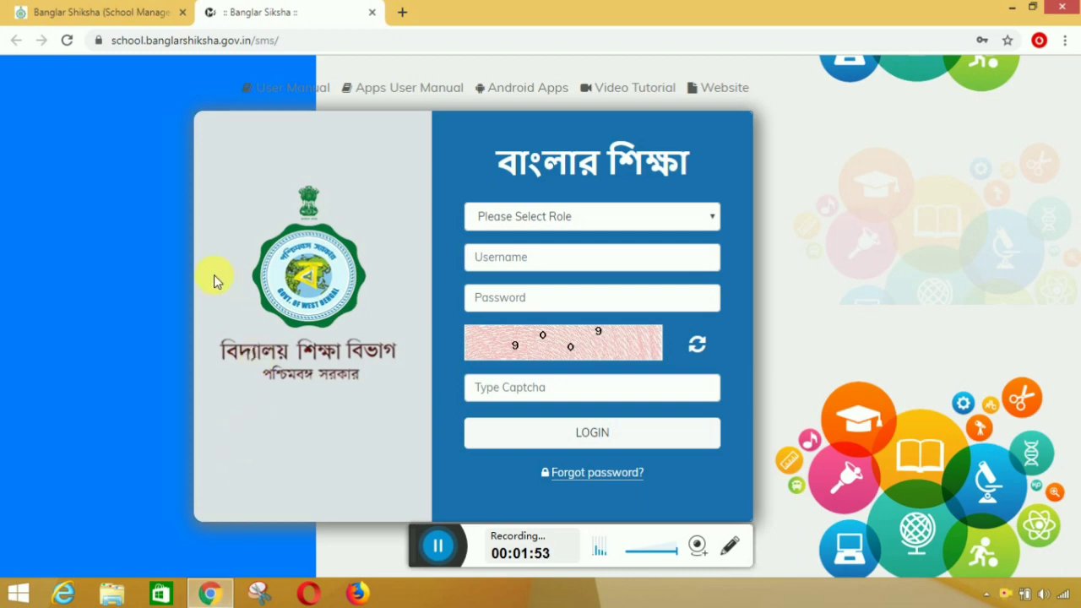
{"action": "left_click", "coordinate": [162, 12]}
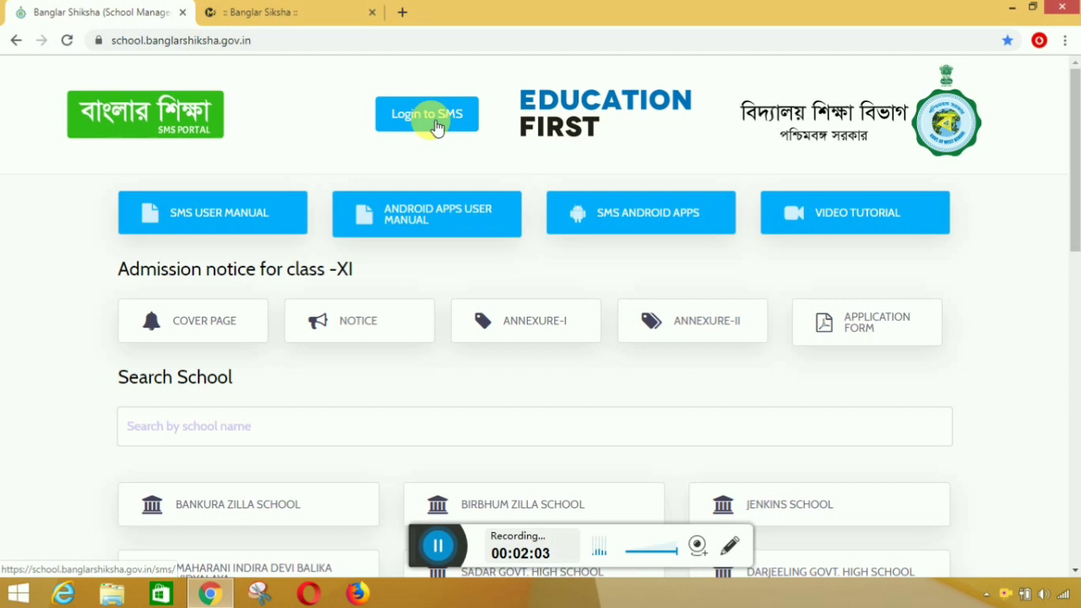
{"action": "left_click", "coordinate": [290, 12]}
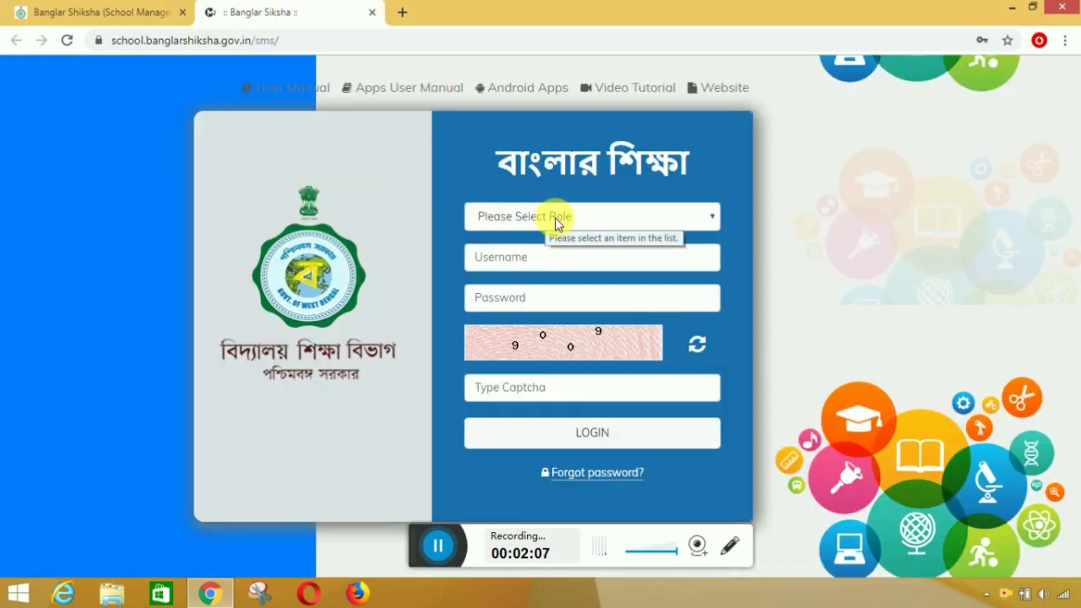
Set the login role to School and fill in the school's saved username and password
{"action": "left_click", "coordinate": [708, 219]}
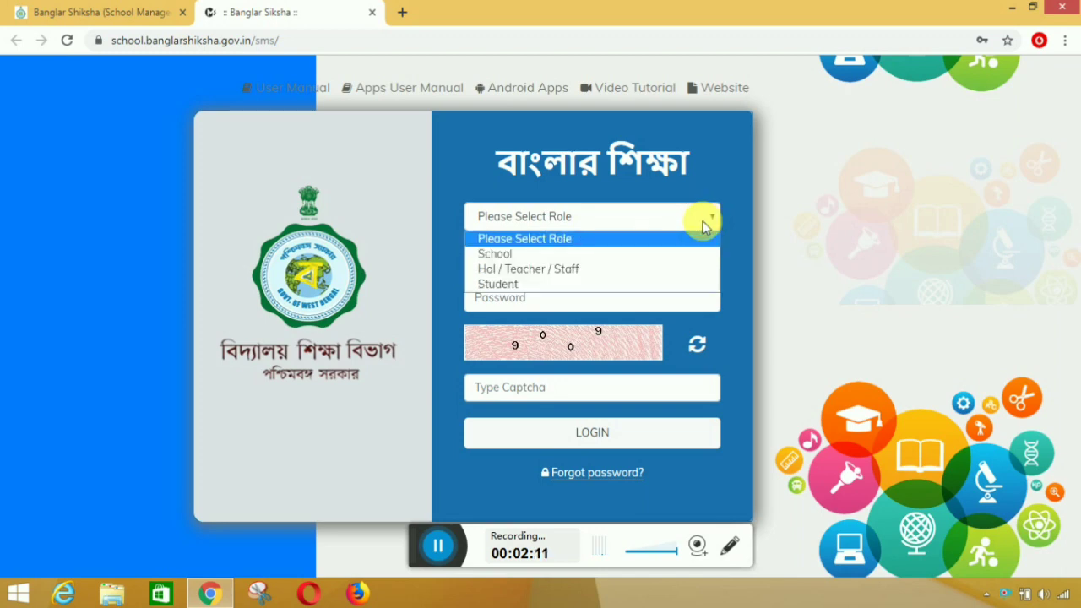
{"action": "left_click", "coordinate": [625, 255]}
{"action": "left_click", "coordinate": [551, 267]}
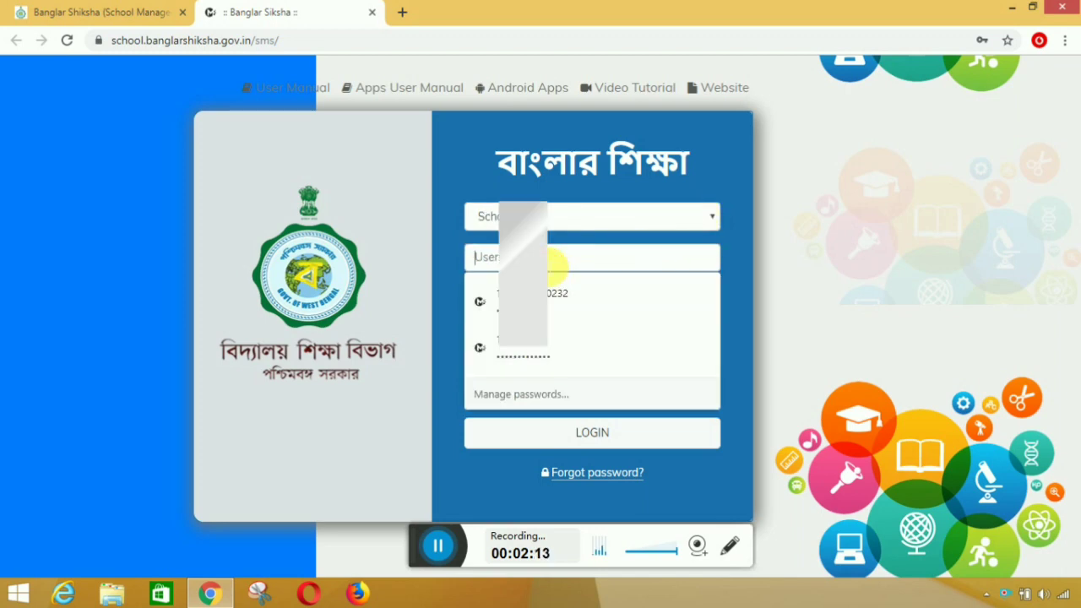
{"action": "left_click", "coordinate": [550, 288]}
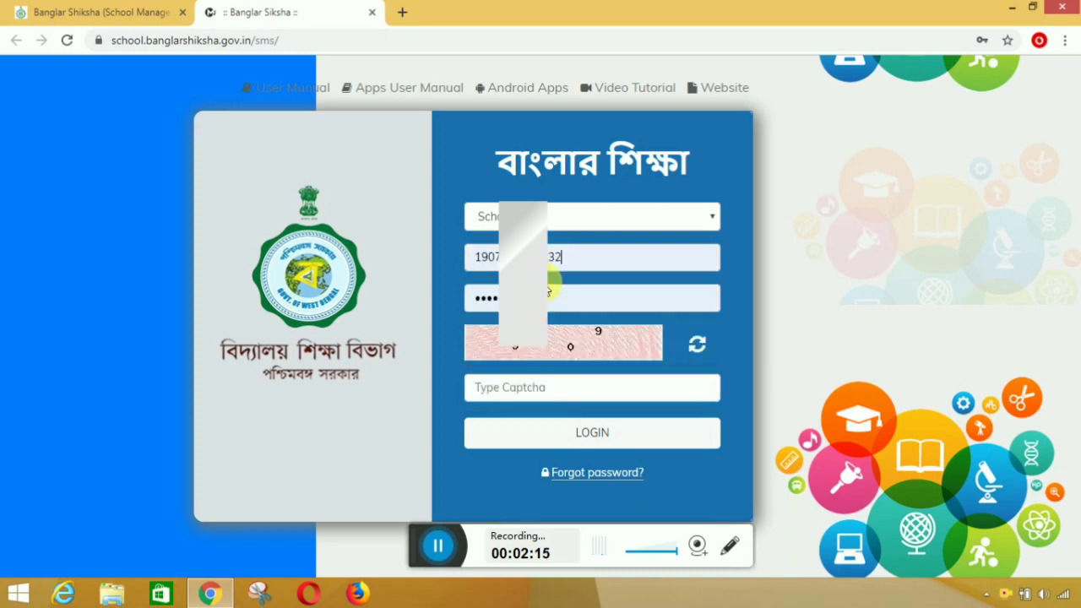
{"action": "left_click", "coordinate": [569, 300]}
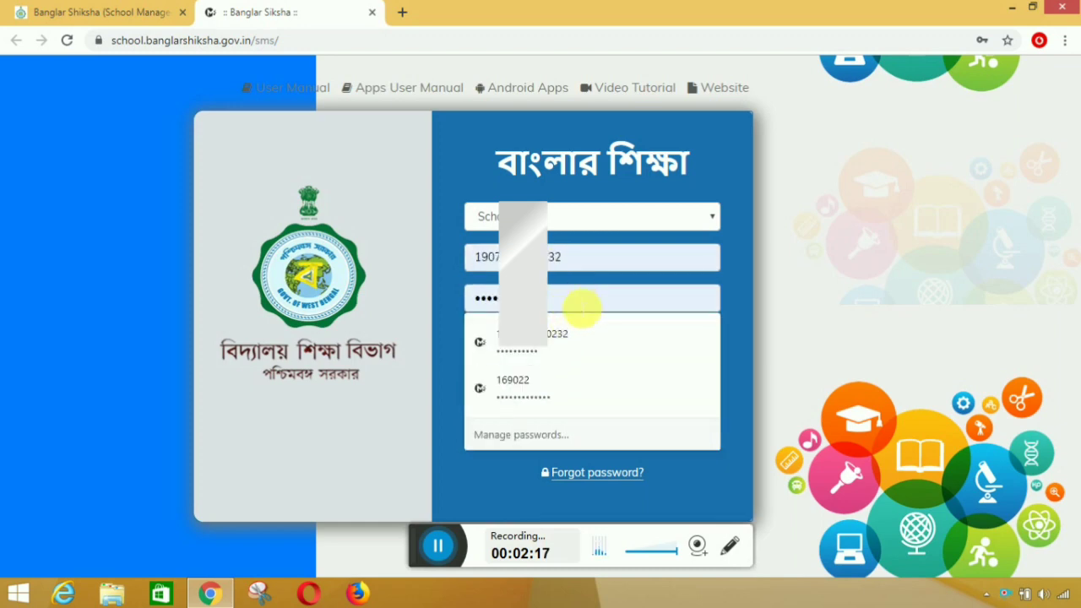
{"action": "left_click", "coordinate": [704, 361]}
Enter the displayed captcha code and log in to the school account
{"action": "left_click", "coordinate": [584, 386]}
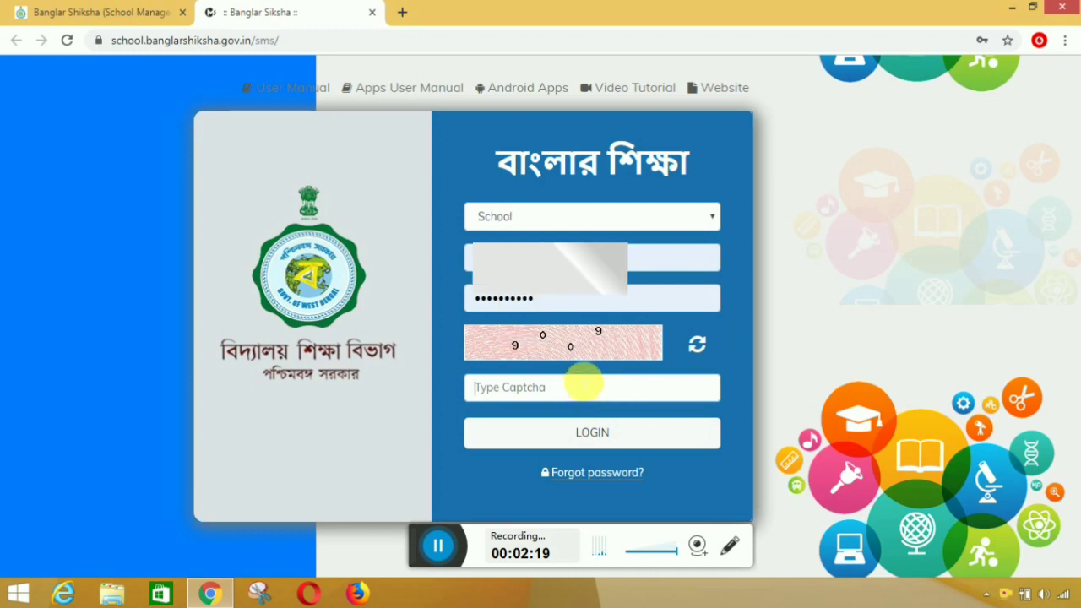
{"action": "type", "text": "9009"}
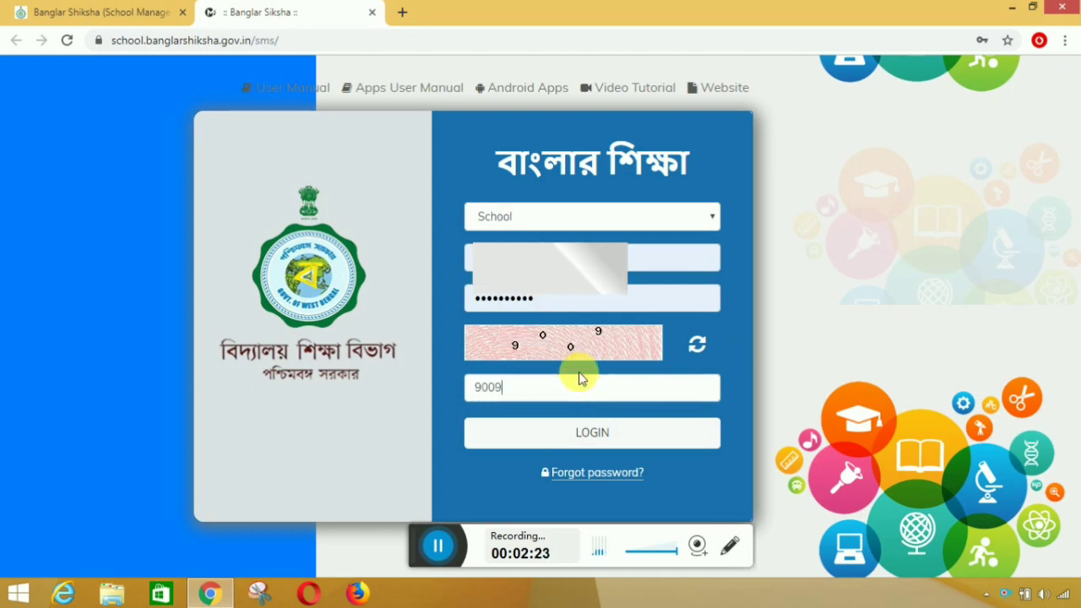
{"action": "left_click", "coordinate": [638, 441]}
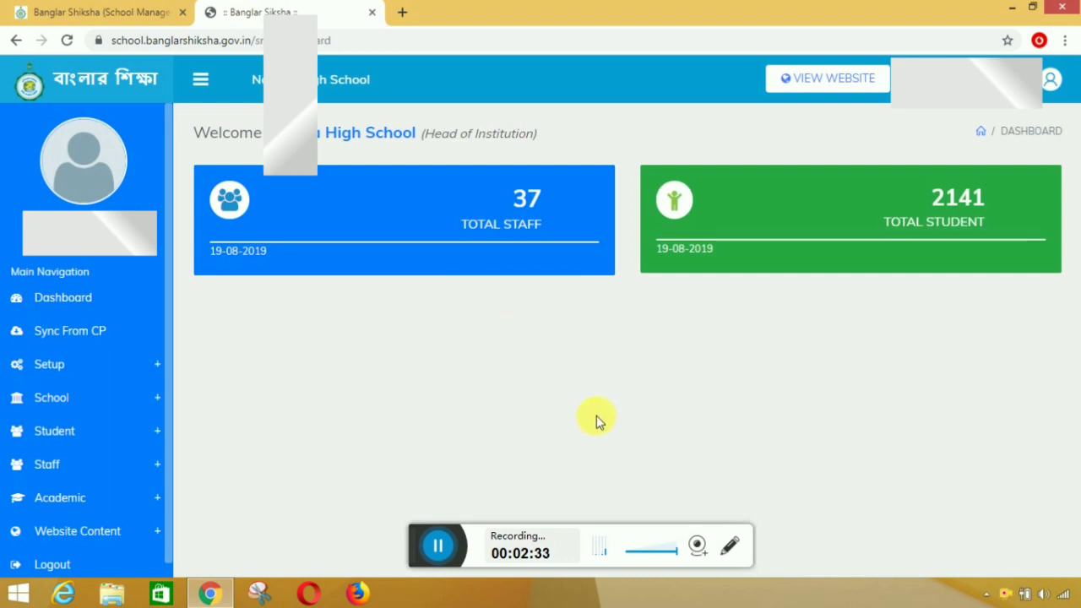
Open the Sync From CP page for importing the school's data
{"action": "left_click", "coordinate": [351, 213]}
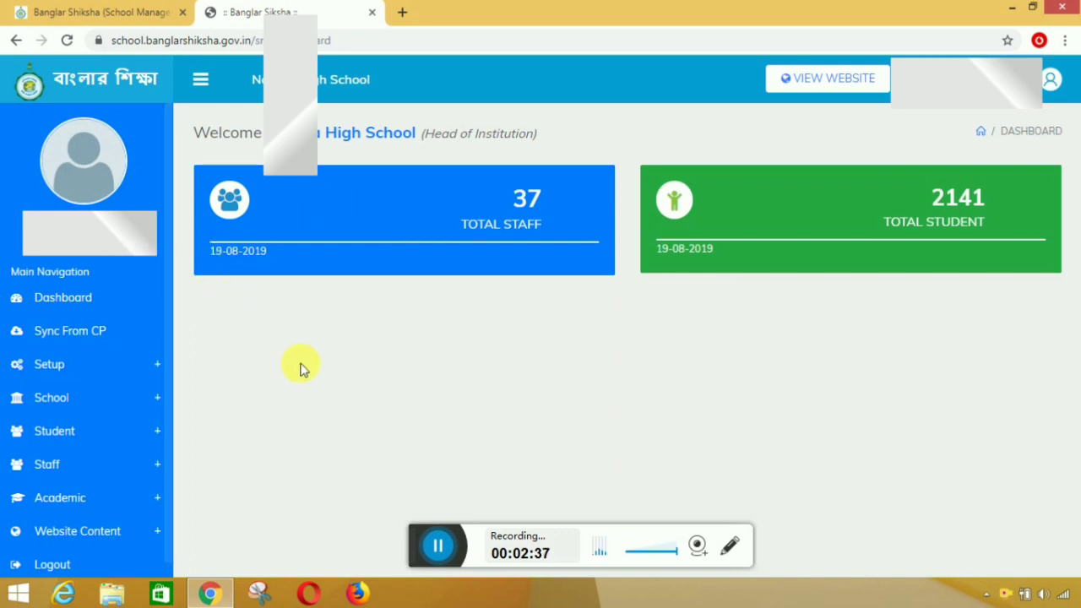
{"action": "left_click", "coordinate": [55, 297]}
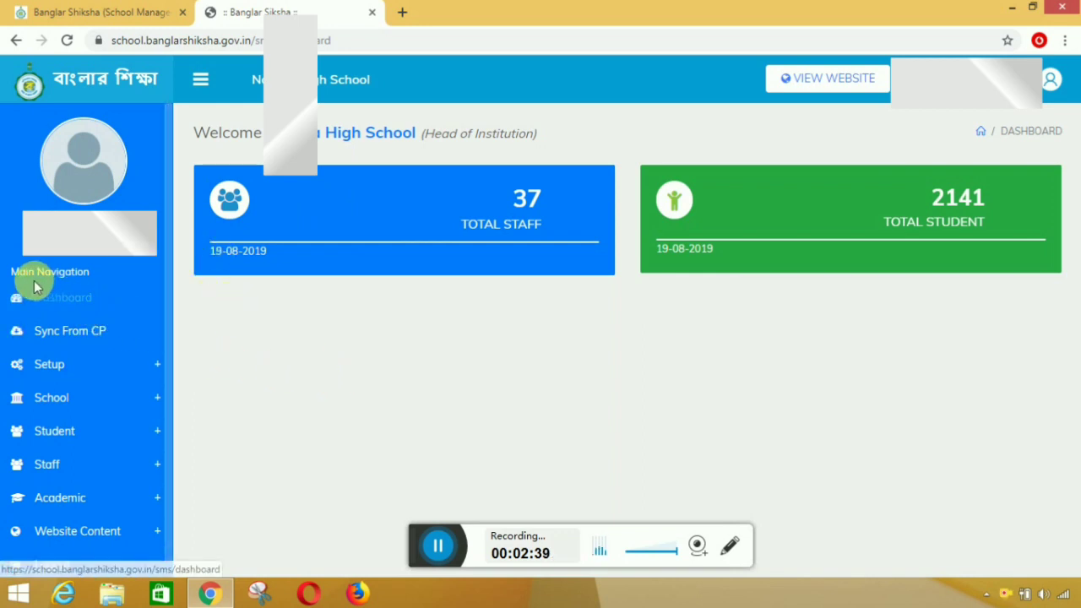
{"action": "left_click", "coordinate": [102, 340]}
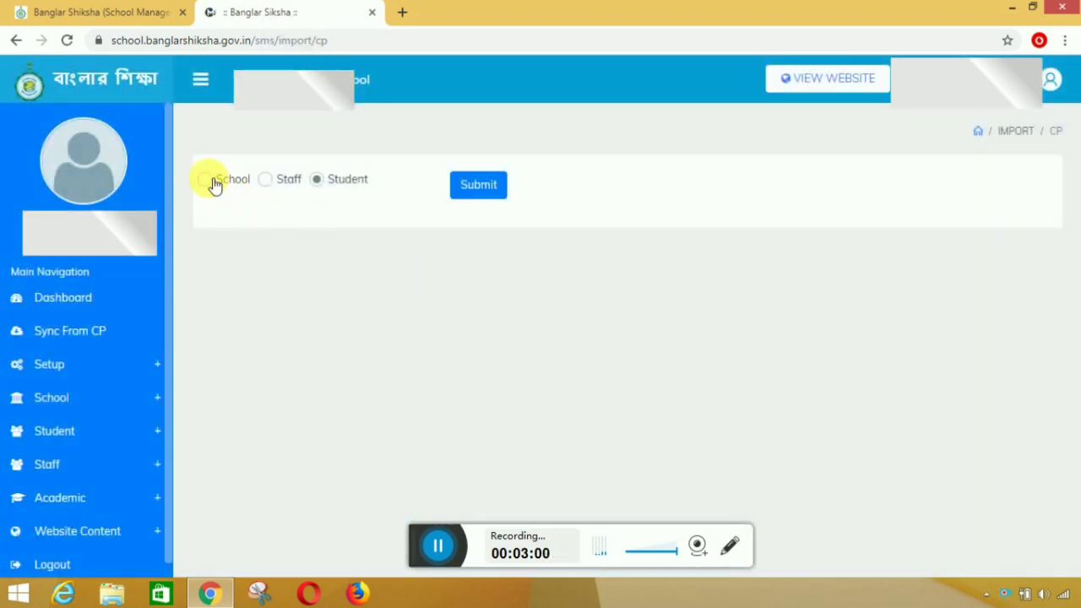
Choose School as the data type for the CP import and submit it
{"action": "left_click", "coordinate": [211, 183]}
{"action": "left_click", "coordinate": [277, 186]}
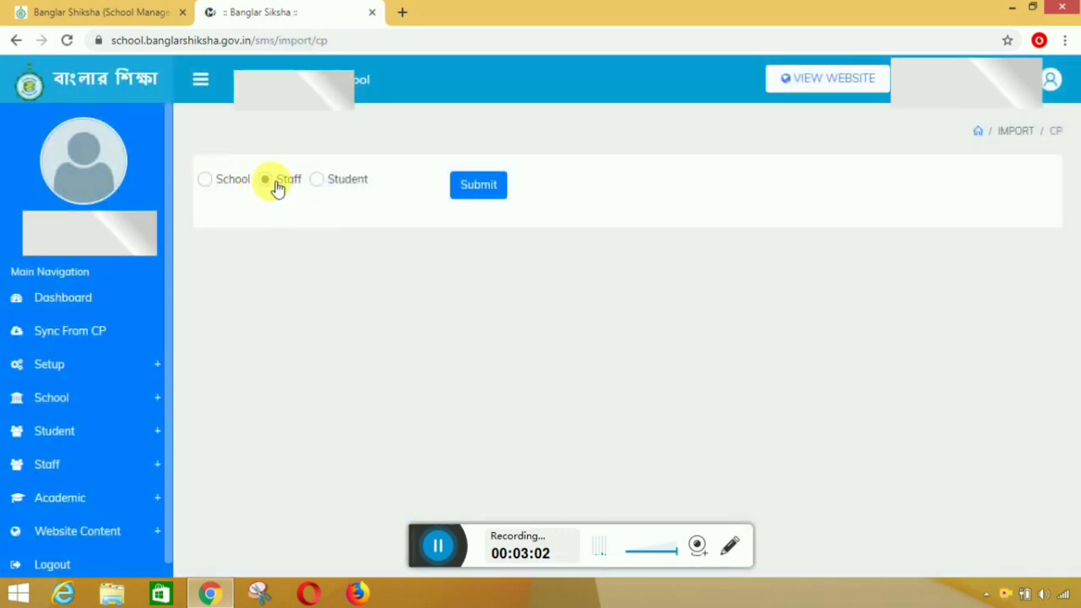
{"action": "left_click", "coordinate": [321, 183]}
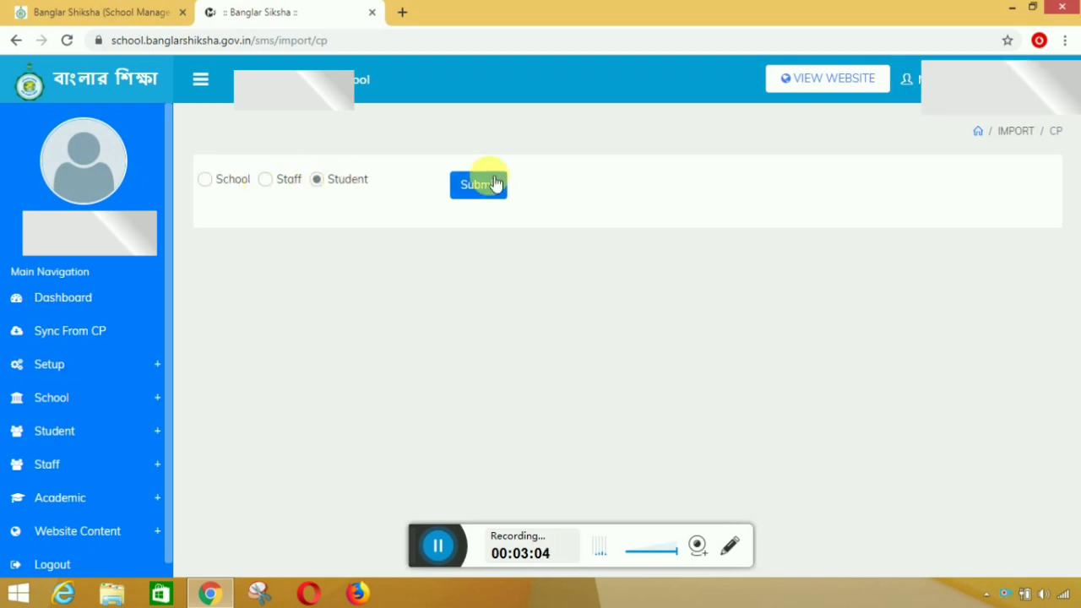
{"action": "left_click", "coordinate": [213, 183]}
{"action": "left_click", "coordinate": [471, 187]}
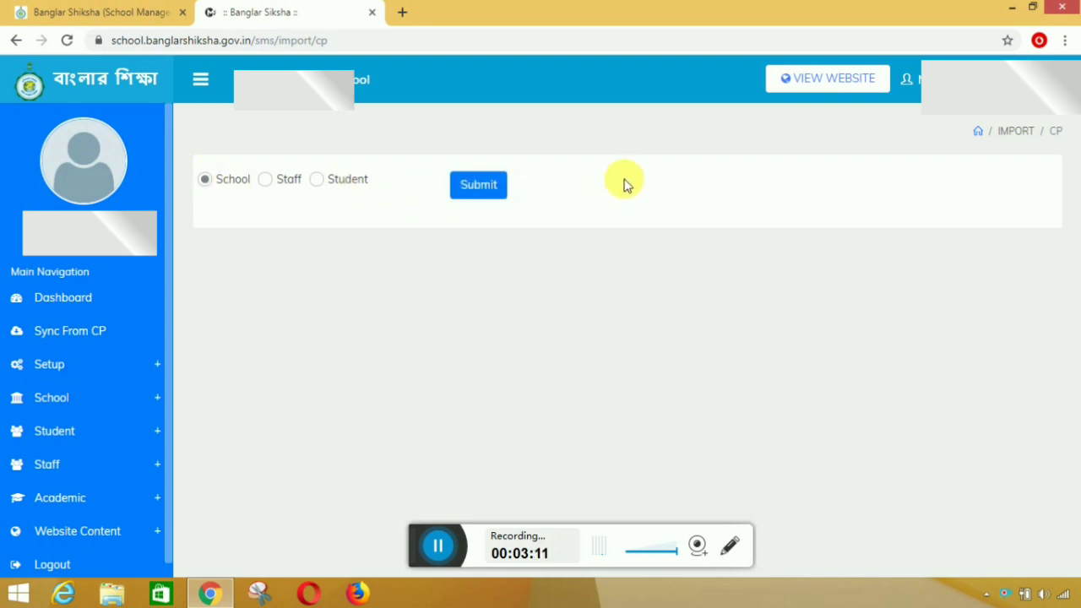
Submit the CP import for the Staff data and for the Student data
{"action": "left_click", "coordinate": [269, 182]}
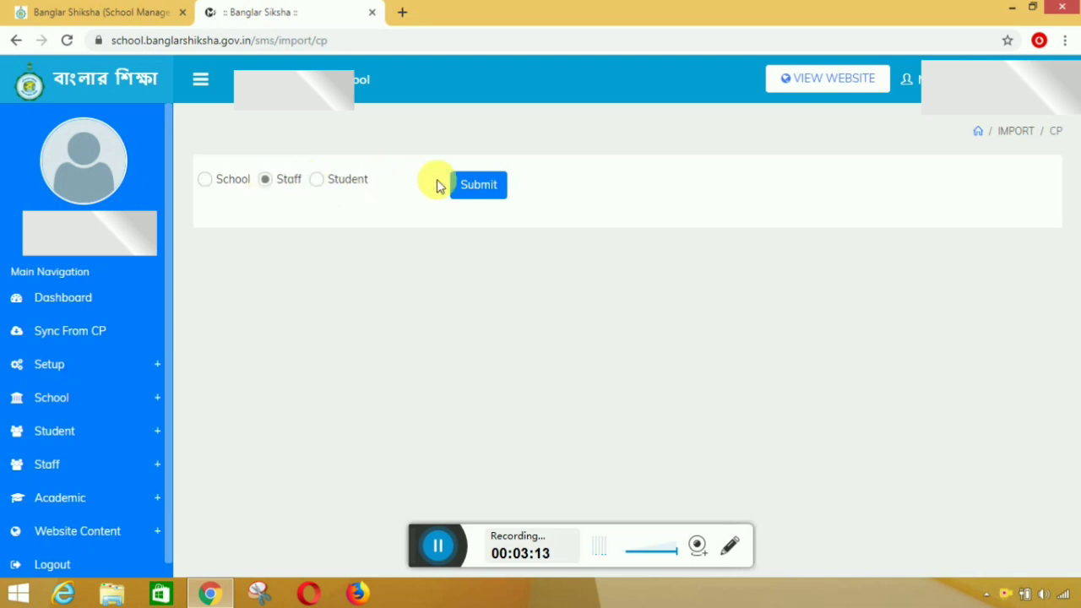
{"action": "left_click", "coordinate": [466, 184]}
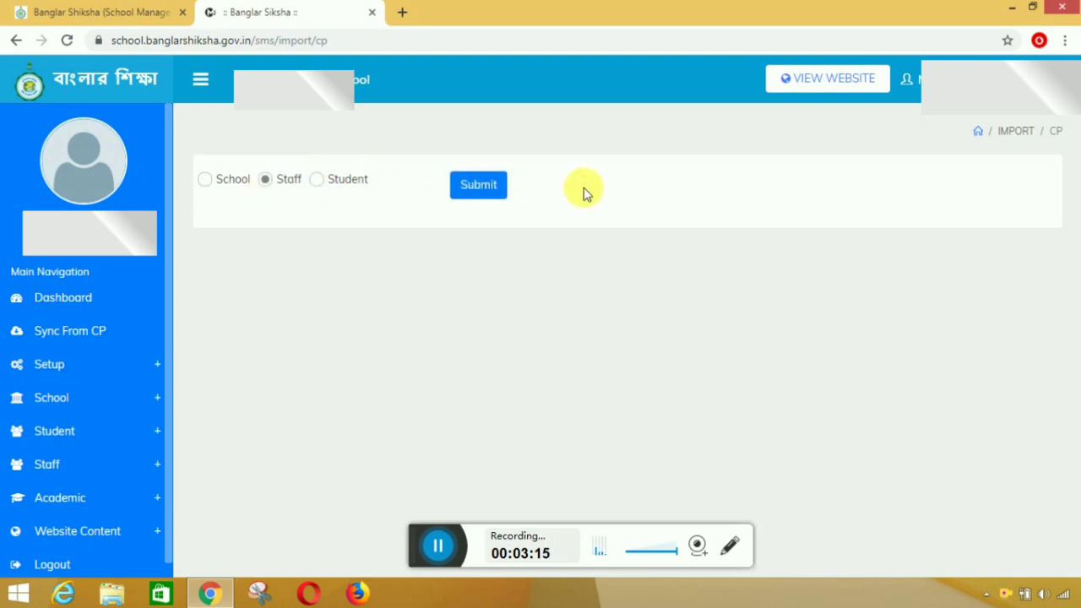
{"action": "left_click", "coordinate": [318, 180]}
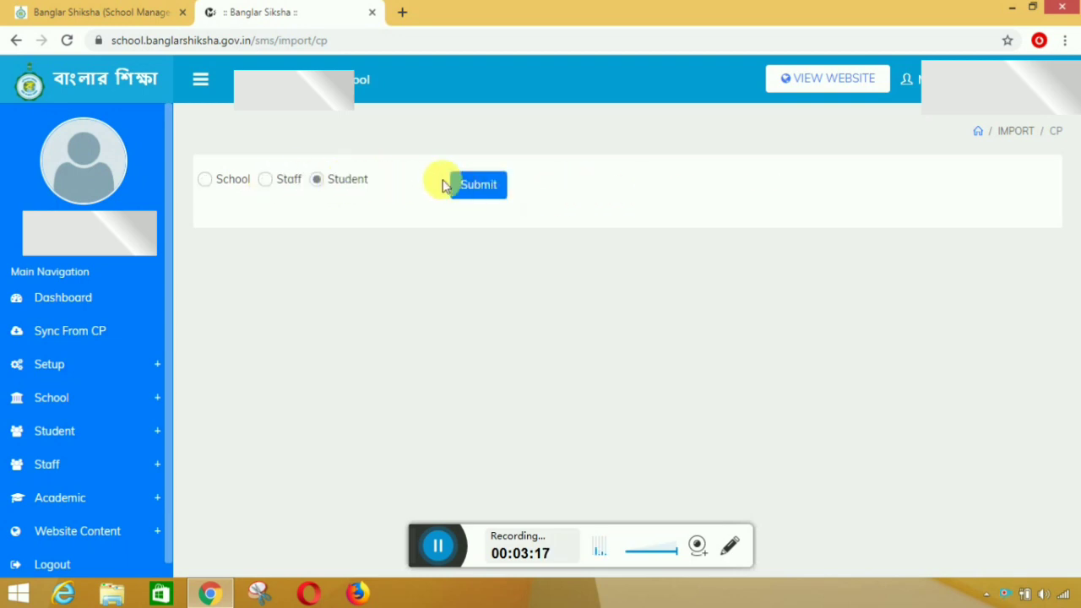
{"action": "left_click", "coordinate": [469, 186]}
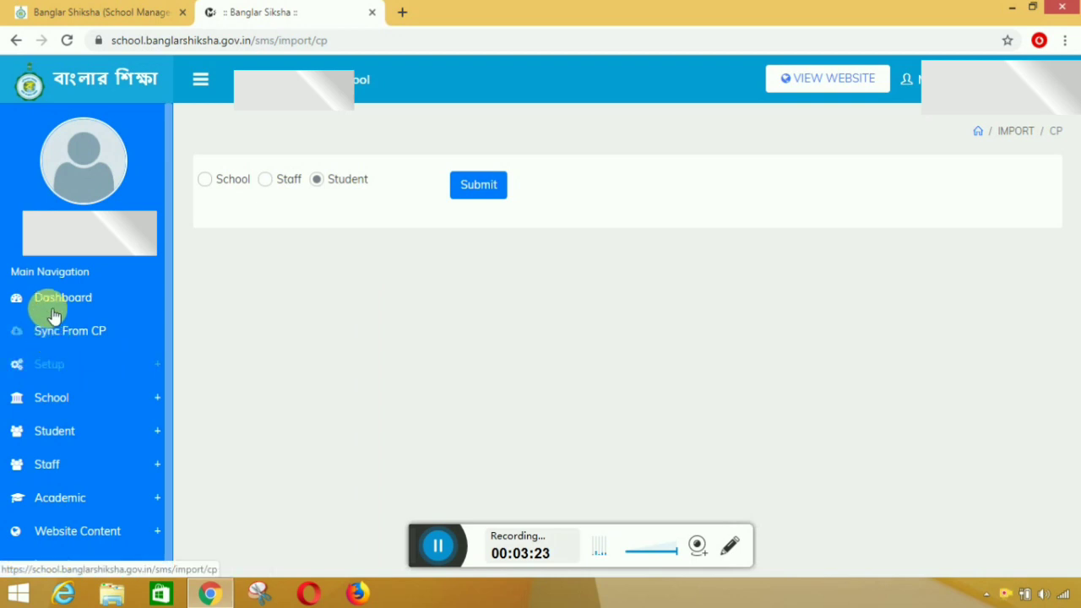
Review the school's class information and its section information in the setup area
{"action": "left_click", "coordinate": [56, 372]}
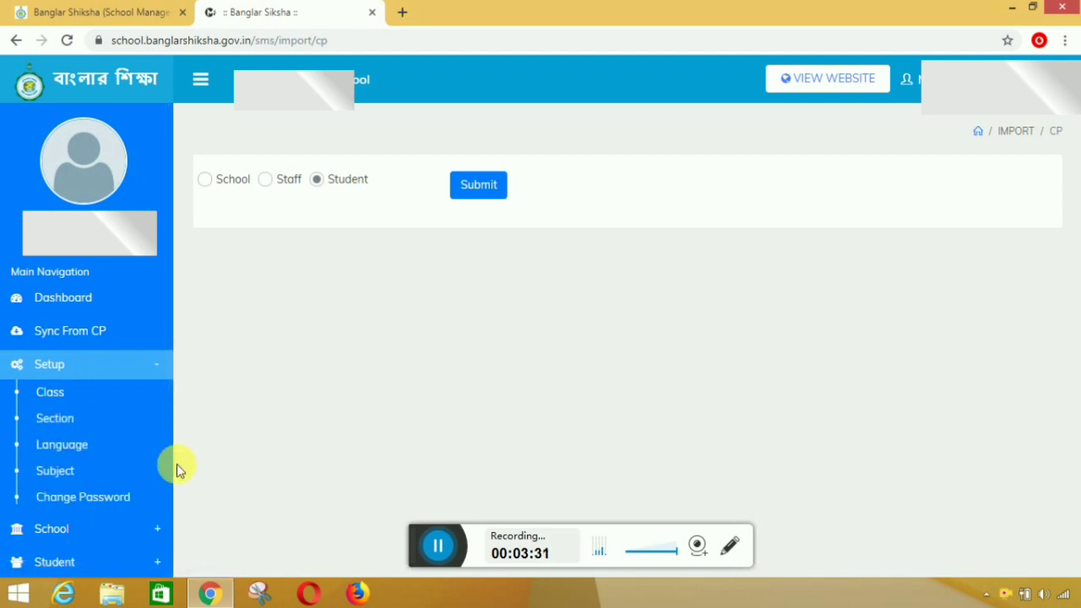
{"action": "left_click", "coordinate": [65, 402]}
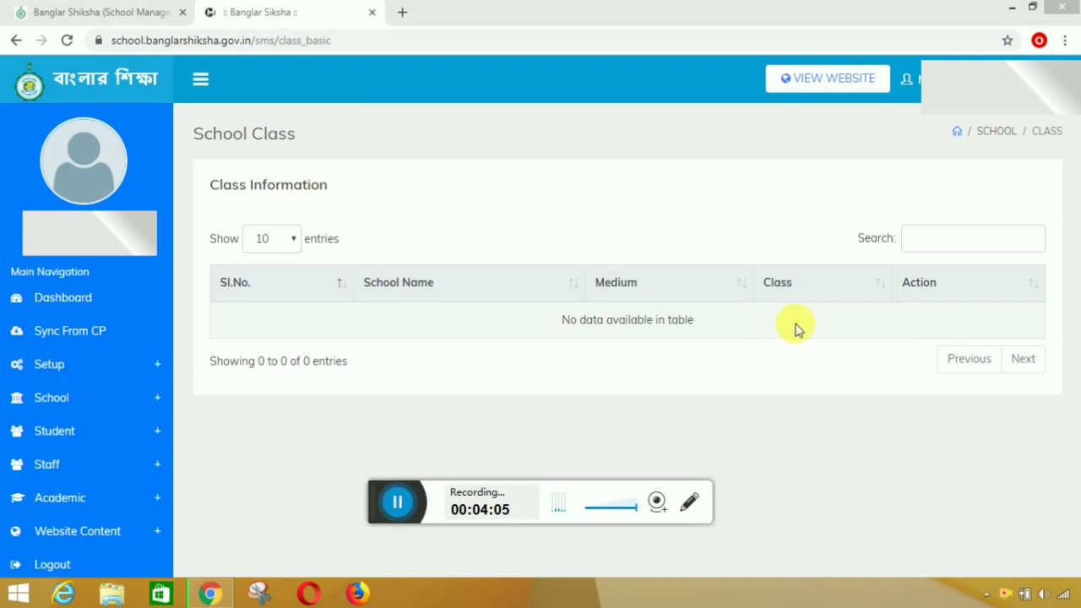
{"action": "left_click", "coordinate": [52, 365]}
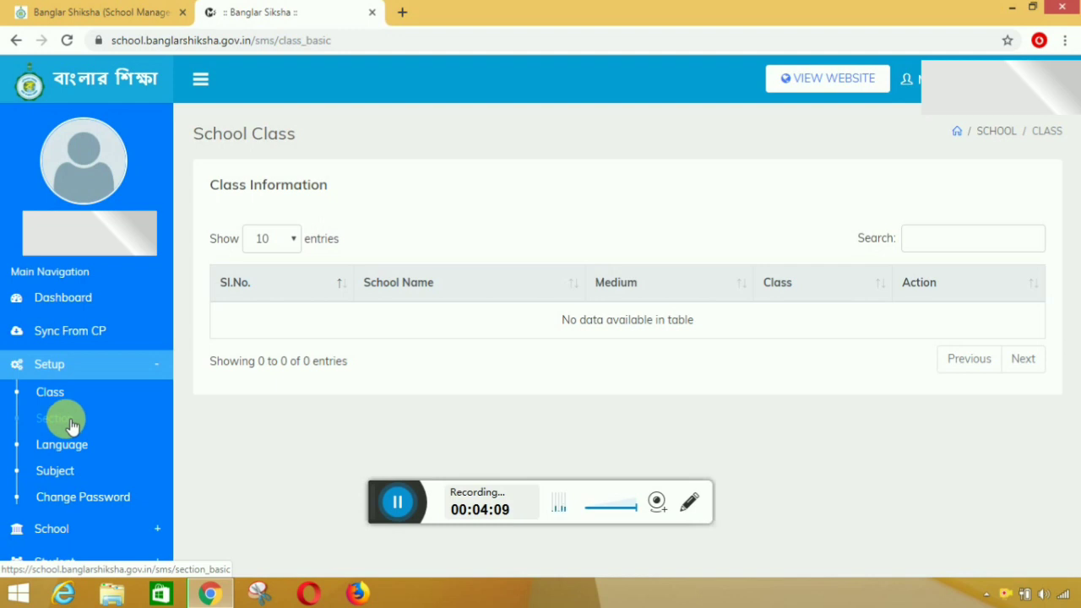
{"action": "left_click", "coordinate": [66, 418]}
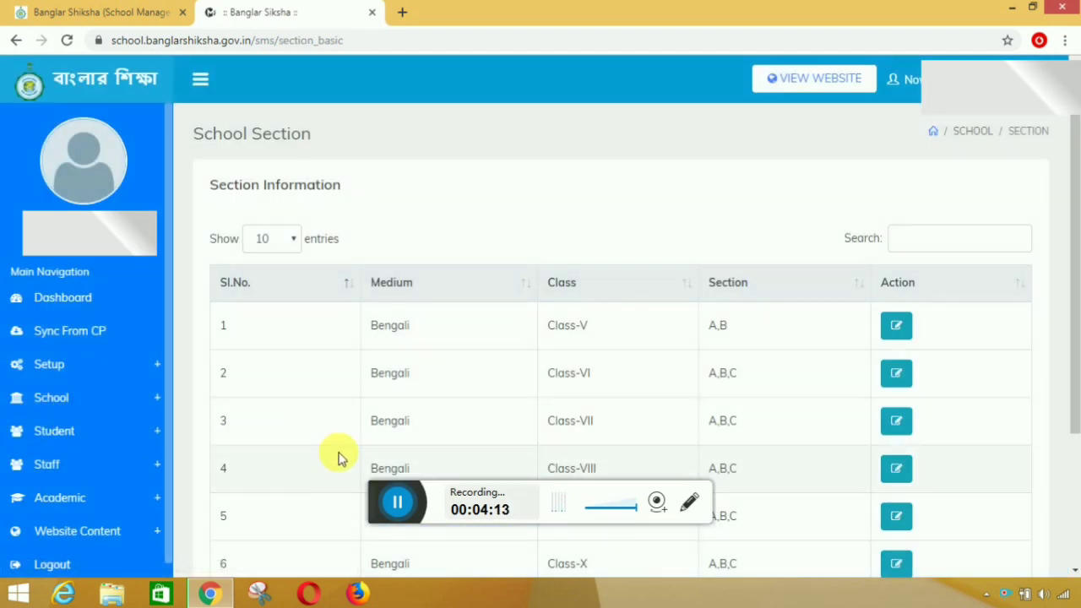
{"action": "left_click_drag", "start_coordinate": [387, 497], "coordinate": [408, 561]}
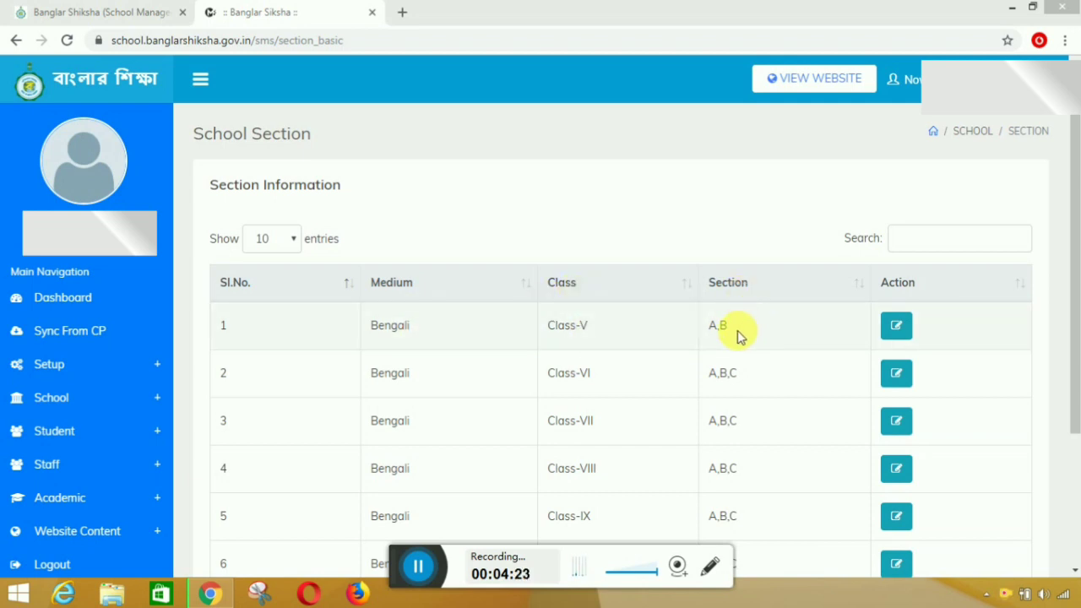
View the section entry form of Class-V and return to the school section list
{"action": "left_click", "coordinate": [898, 331]}
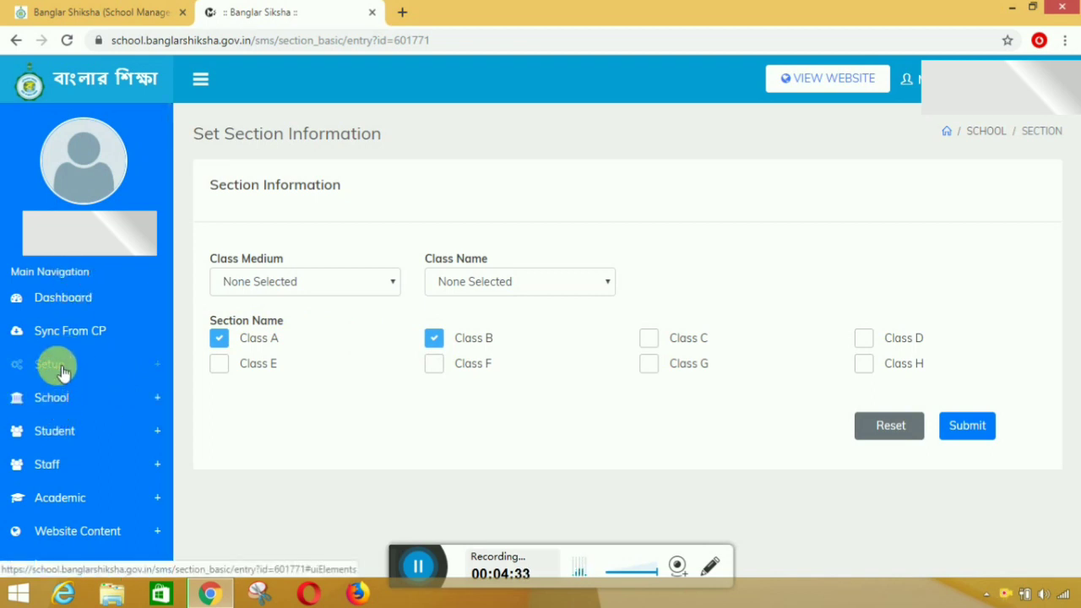
{"action": "left_click", "coordinate": [14, 40]}
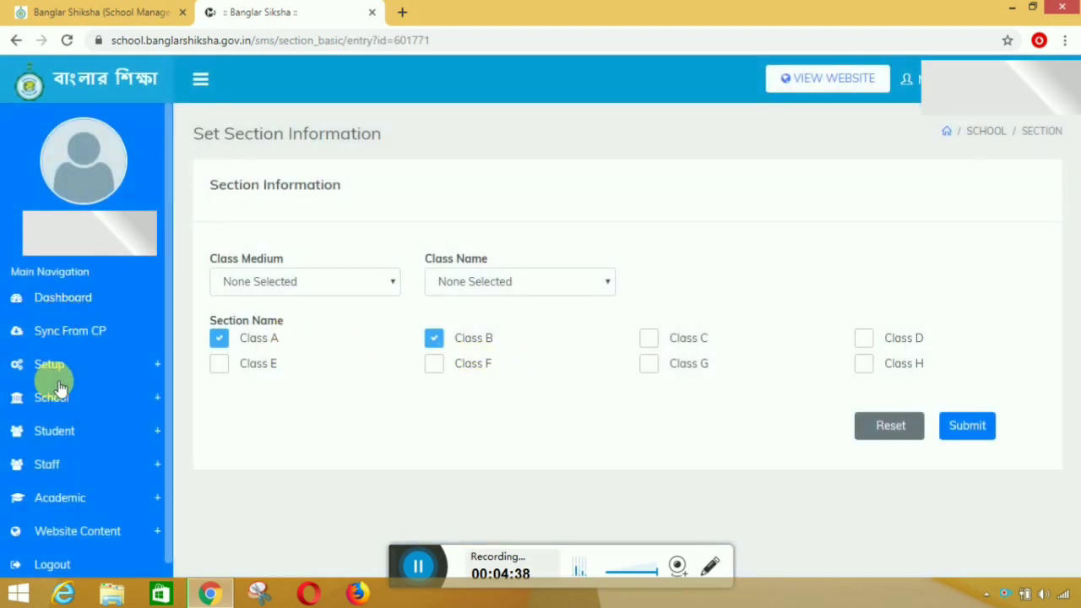
{"action": "left_click", "coordinate": [48, 364]}
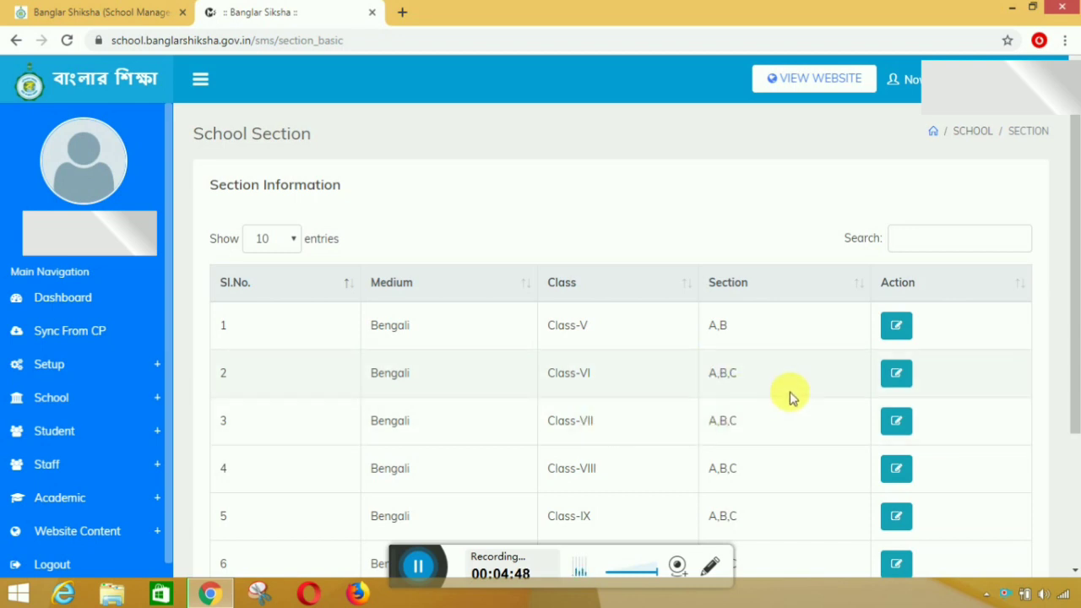
Open the school language setup and start adding a new language record
{"action": "left_click", "coordinate": [50, 367]}
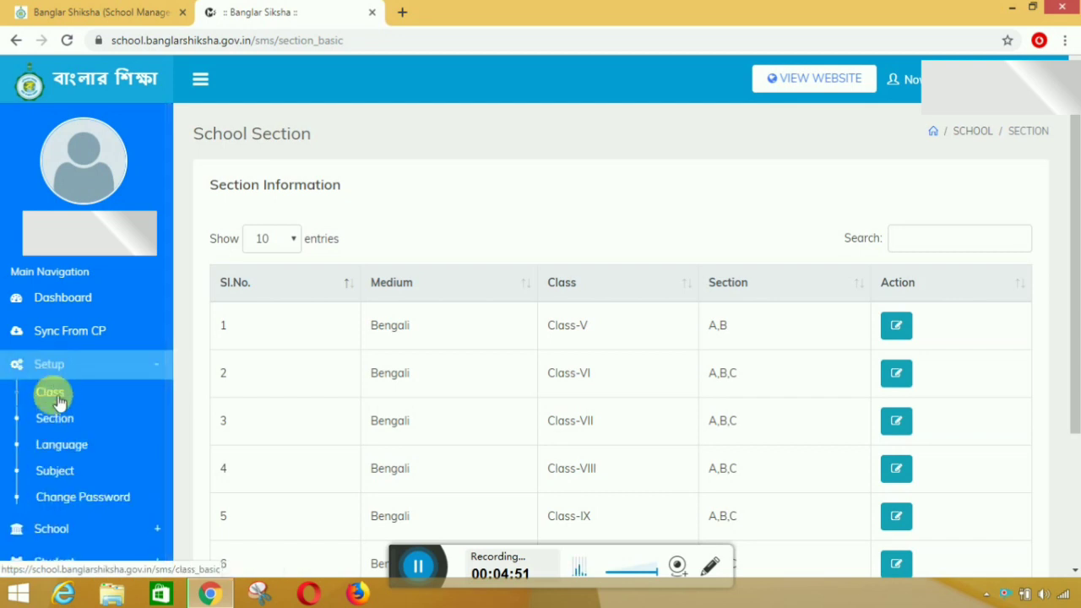
{"action": "left_click", "coordinate": [72, 449]}
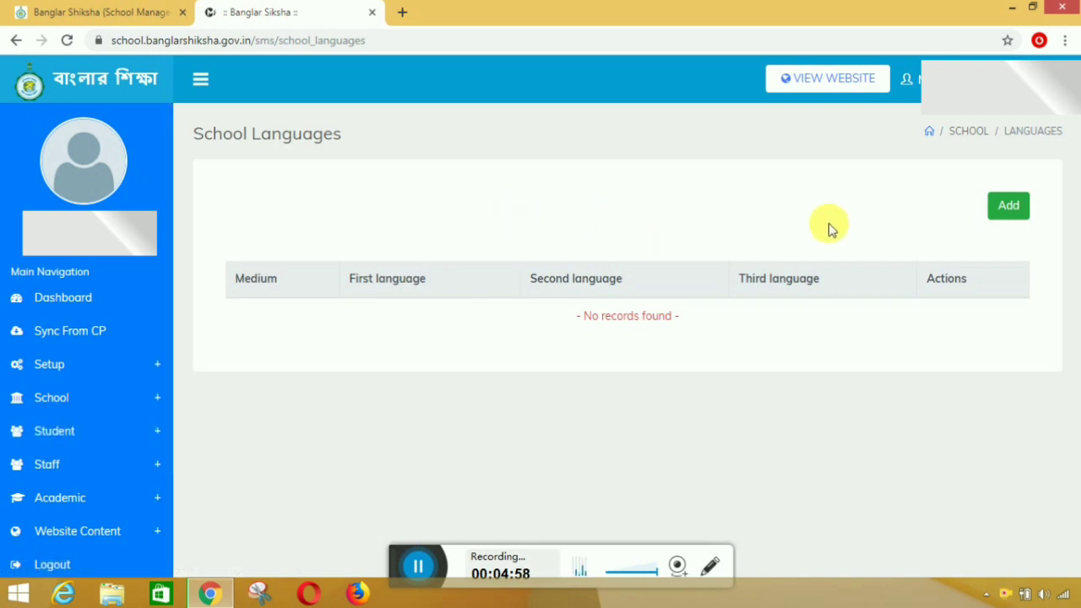
{"action": "left_click", "coordinate": [1024, 212]}
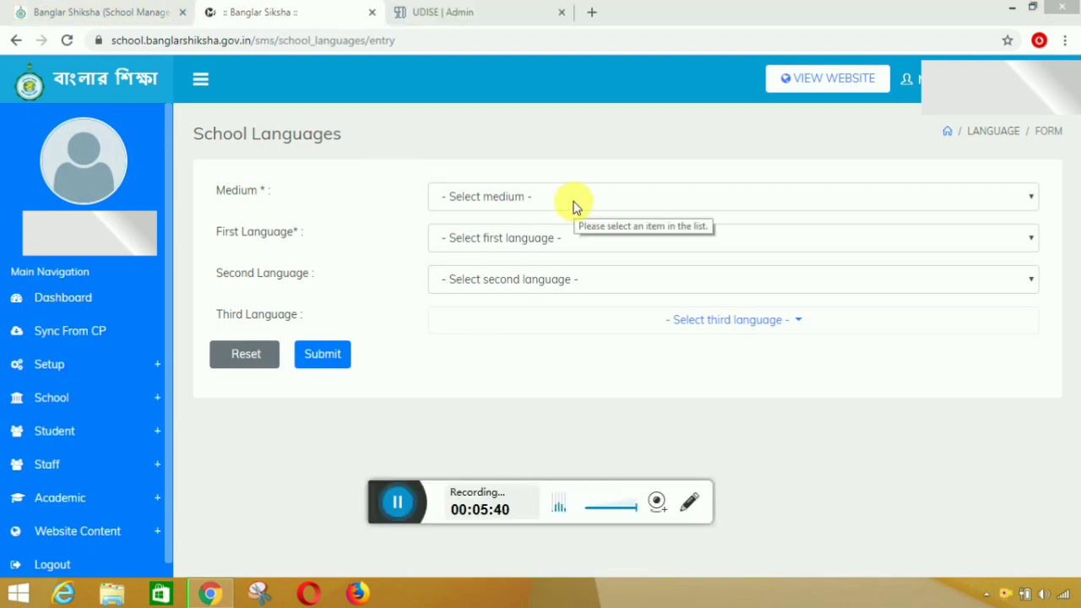
Set the first language to BENGALI in the School Languages form
{"action": "left_click", "coordinate": [953, 189]}
{"action": "left_click", "coordinate": [954, 191]}
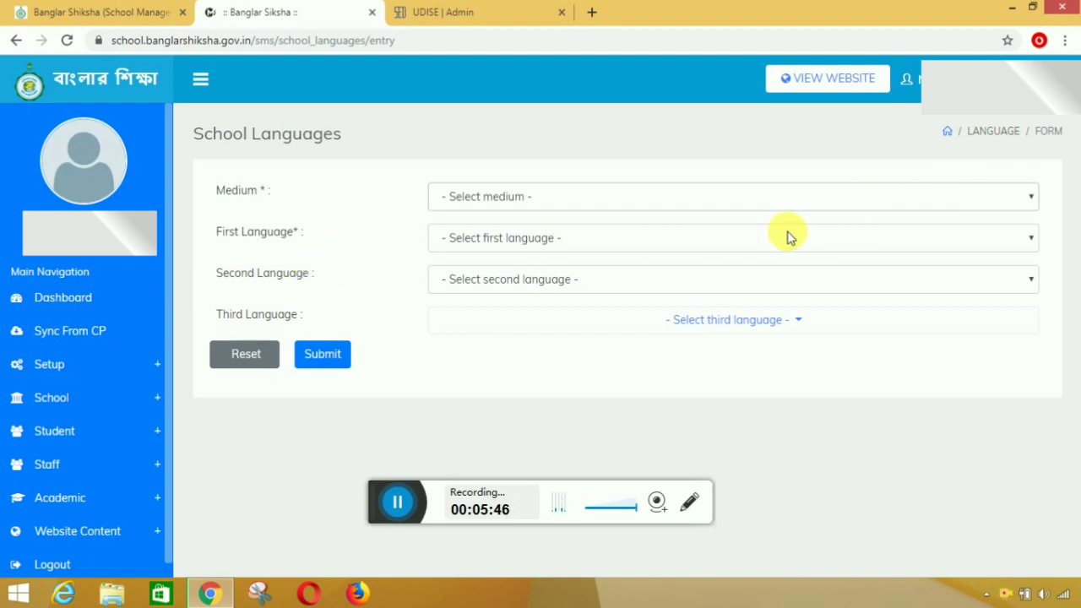
{"action": "left_click", "coordinate": [874, 237]}
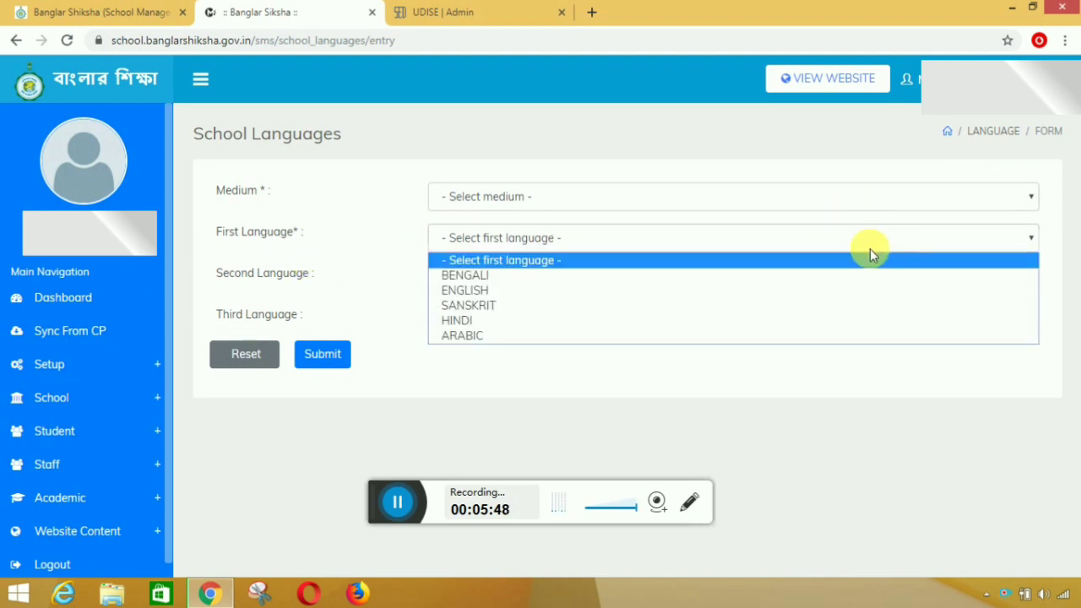
{"action": "left_click", "coordinate": [863, 275]}
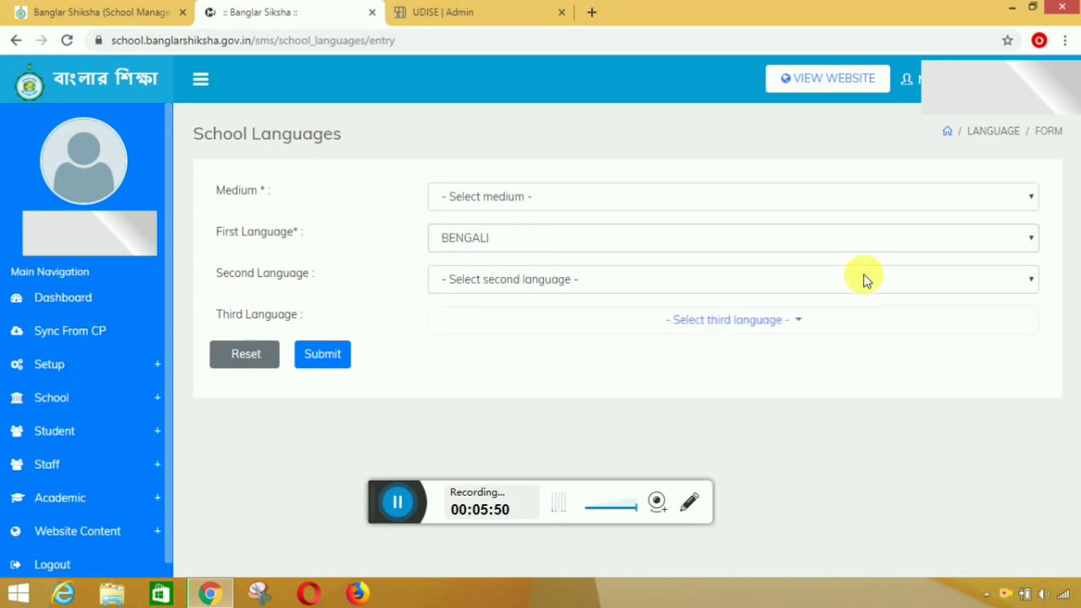
Set the second language to ENGLISH in the School Languages form
{"action": "left_click", "coordinate": [639, 284]}
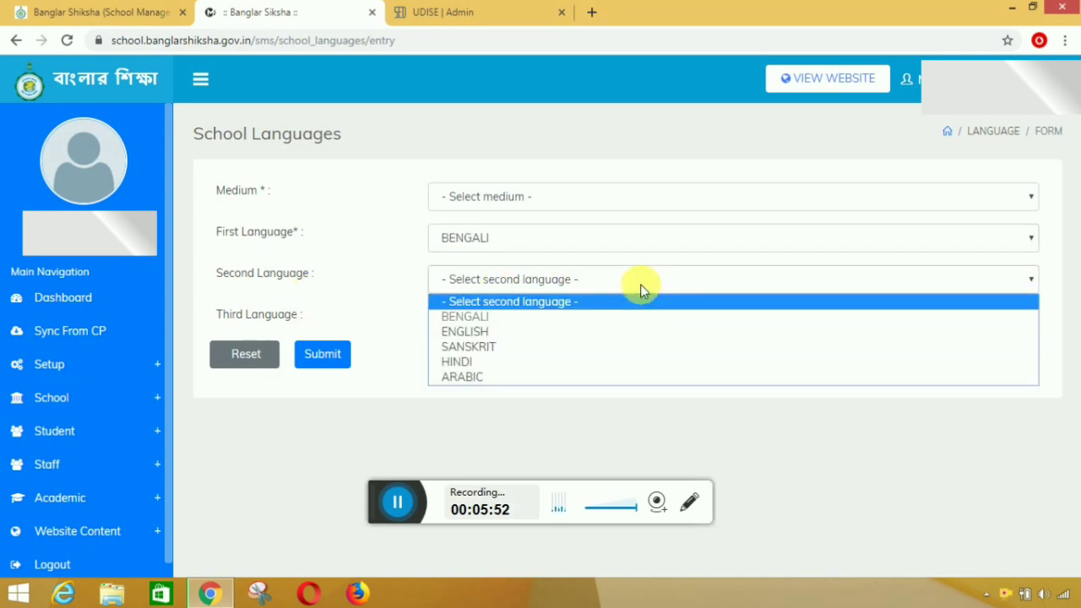
{"action": "left_click", "coordinate": [633, 333]}
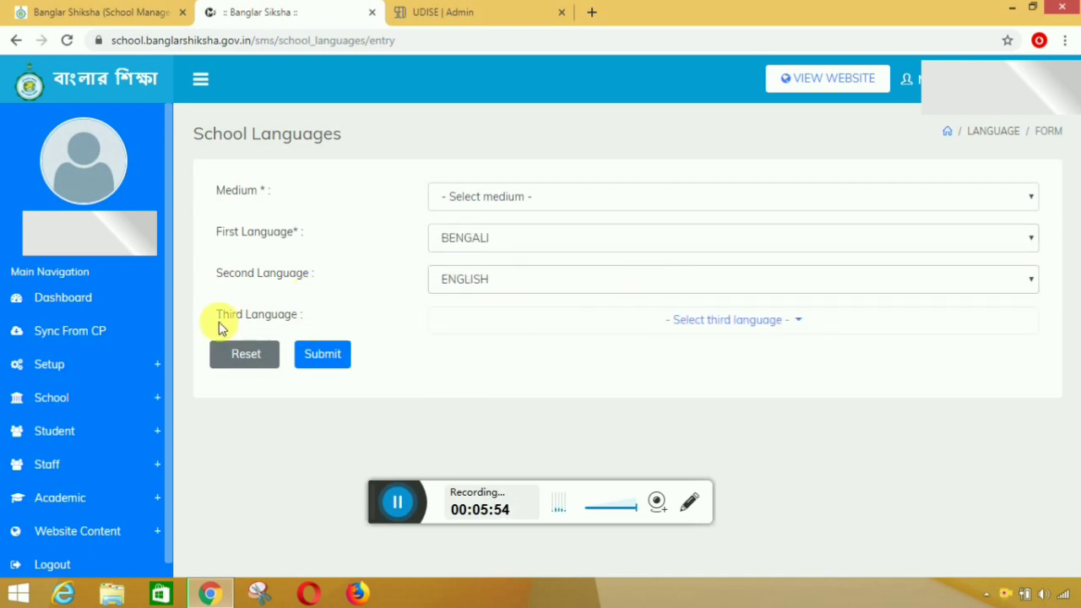
Try SANSKRIT and HINDI as third languages and clear both selections again
{"action": "left_click", "coordinate": [718, 321]}
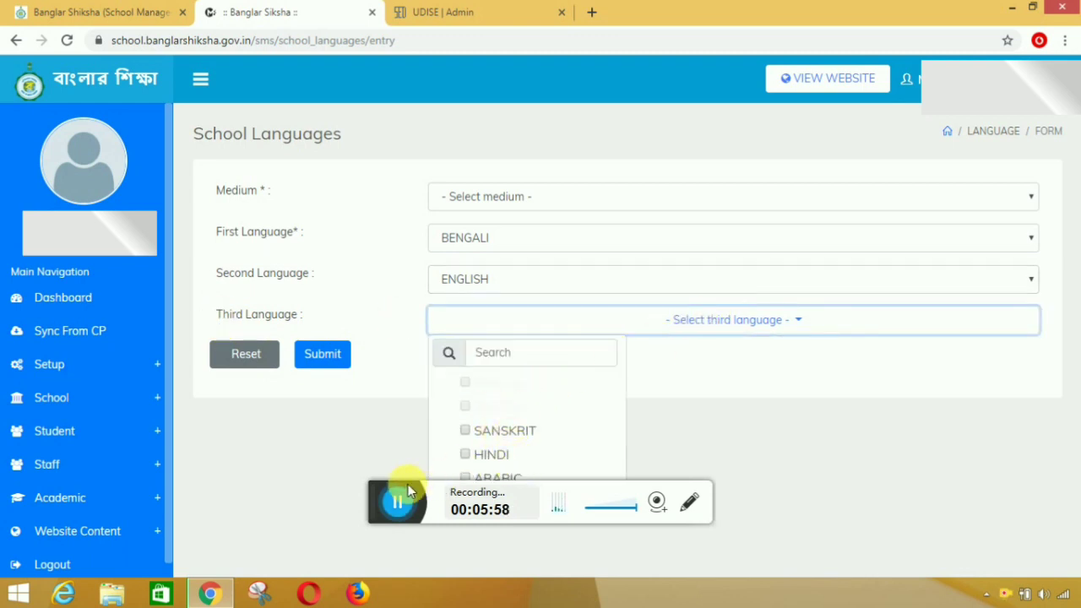
{"action": "left_click_drag", "start_coordinate": [375, 493], "coordinate": [384, 540]}
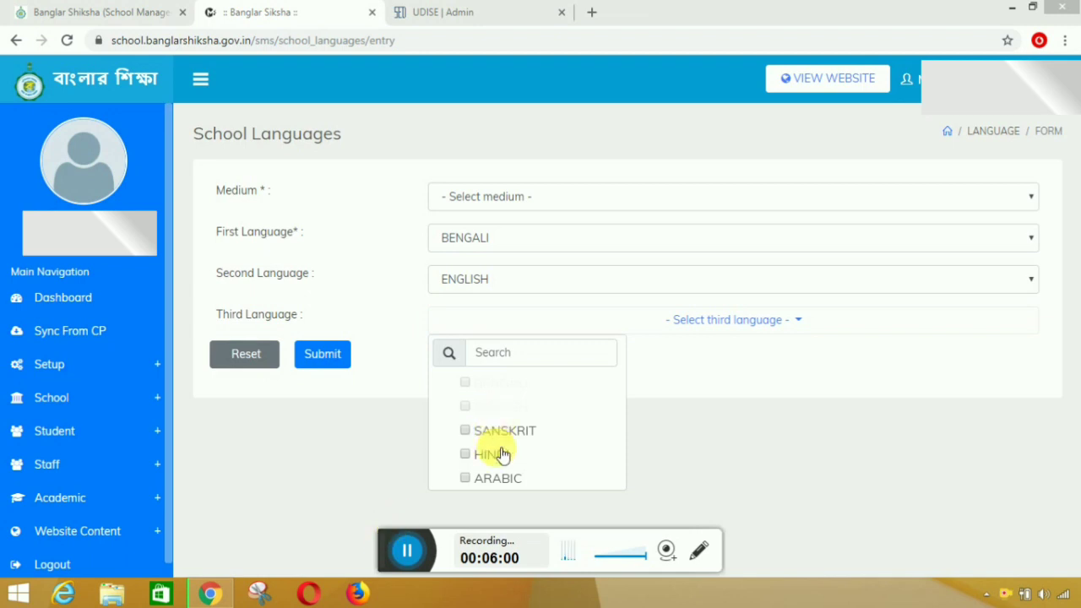
{"action": "left_click", "coordinate": [465, 432]}
{"action": "left_click", "coordinate": [465, 456]}
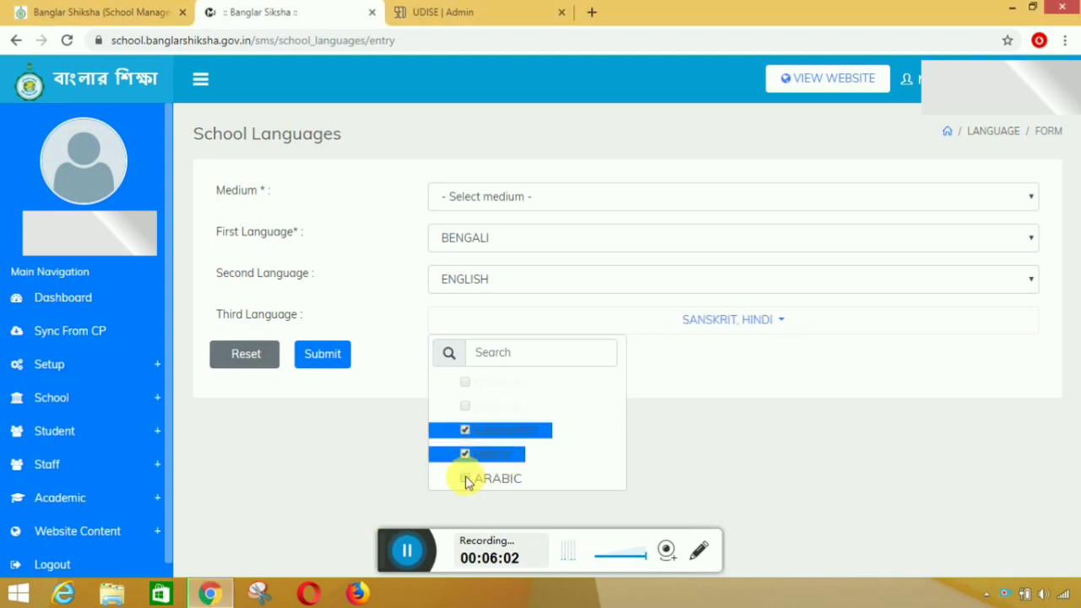
{"action": "left_click", "coordinate": [466, 456]}
{"action": "left_click", "coordinate": [465, 430]}
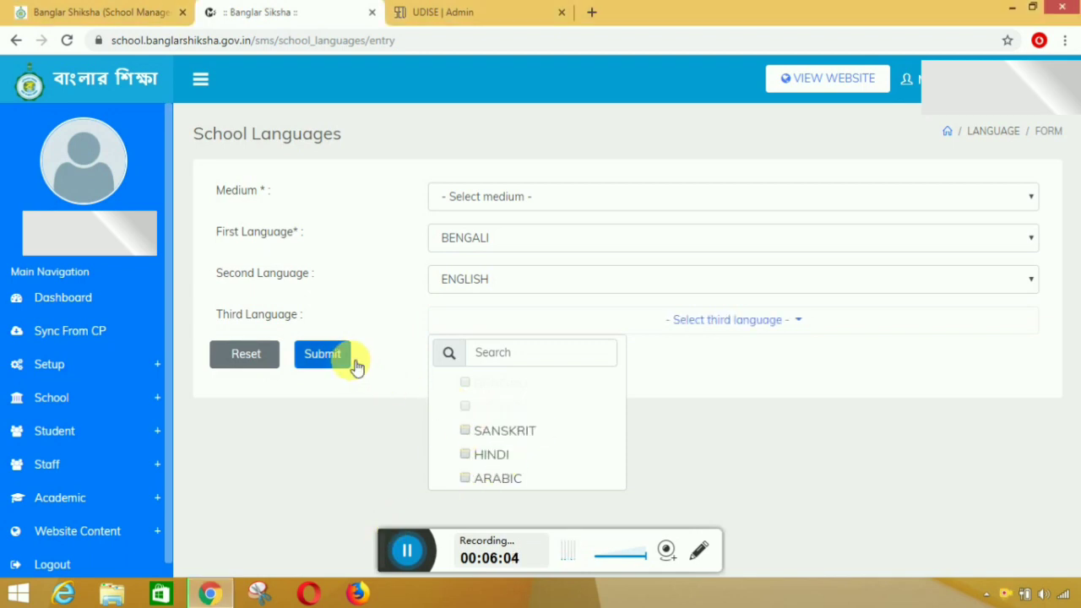
Open the school subject setup and start adding a new subject
{"action": "left_click", "coordinate": [56, 369]}
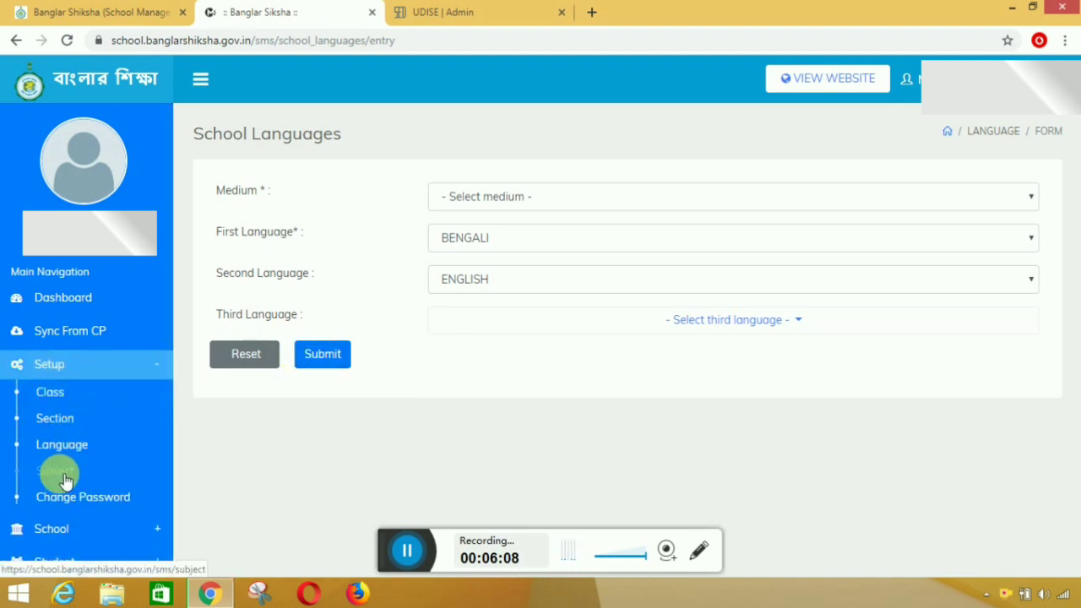
{"action": "left_click", "coordinate": [66, 479]}
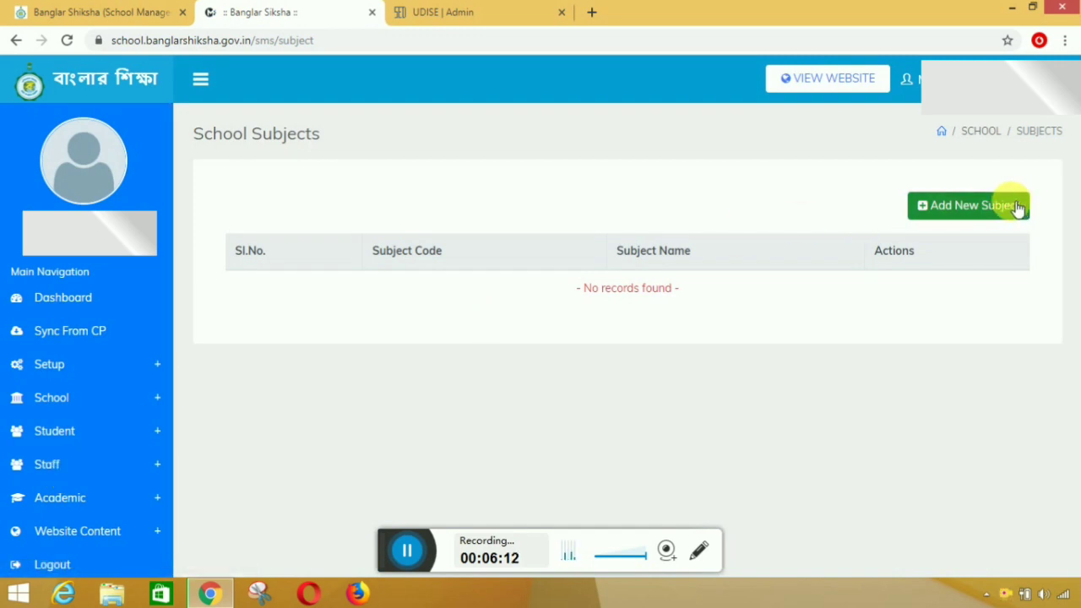
{"action": "left_click", "coordinate": [994, 215]}
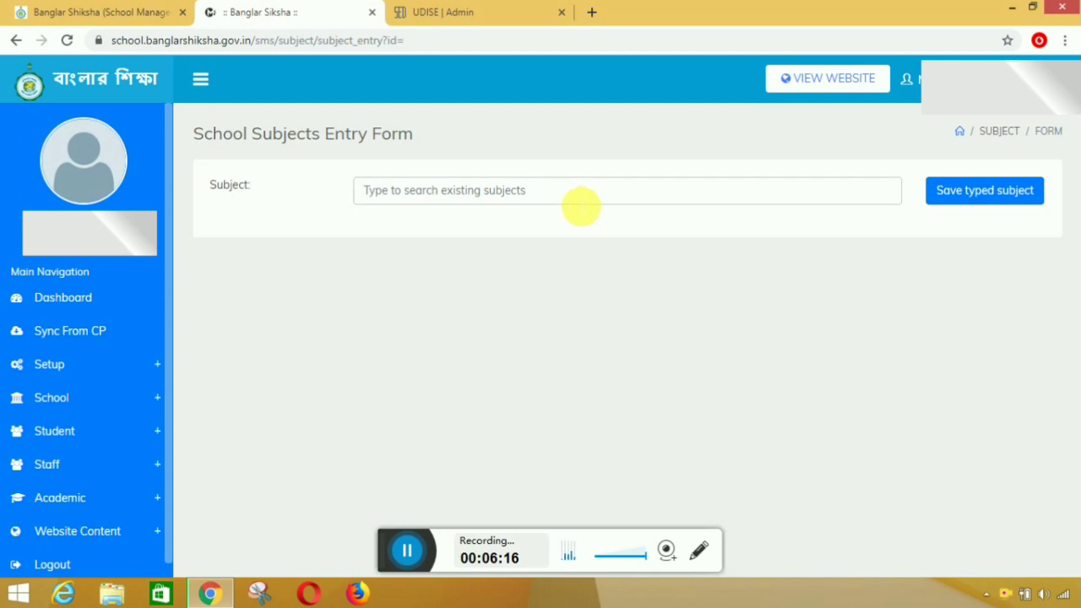
Search existing subjects for "bengal" and select Bengali (FL), Grammar and Story plus the Bengali versions of Geography, Physical Science, History, Mathematics and Life Science
{"action": "type", "text": "ben"}
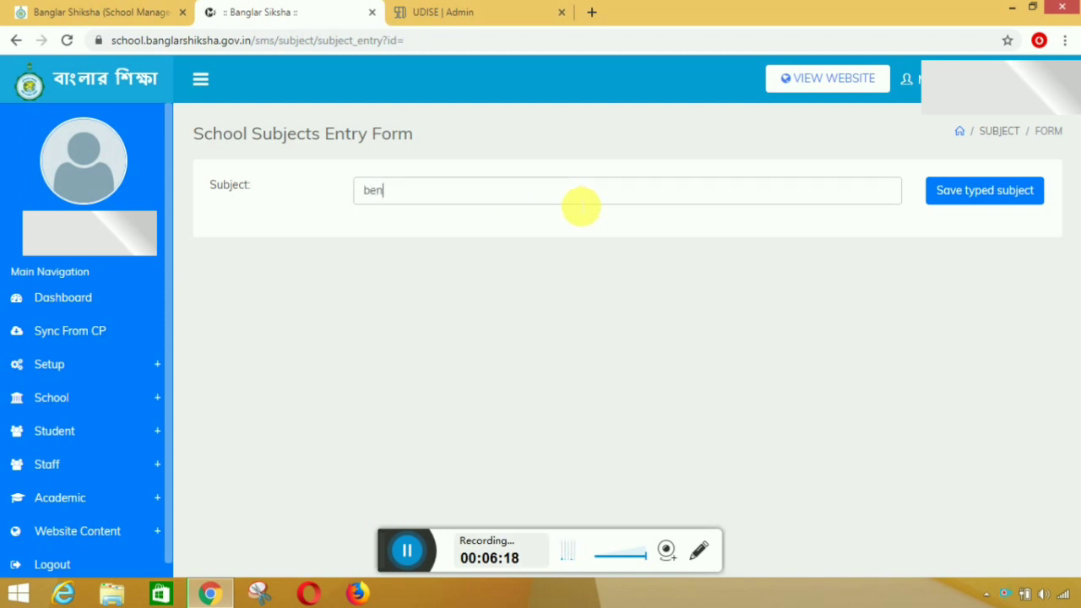
{"action": "type", "text": "gali"}
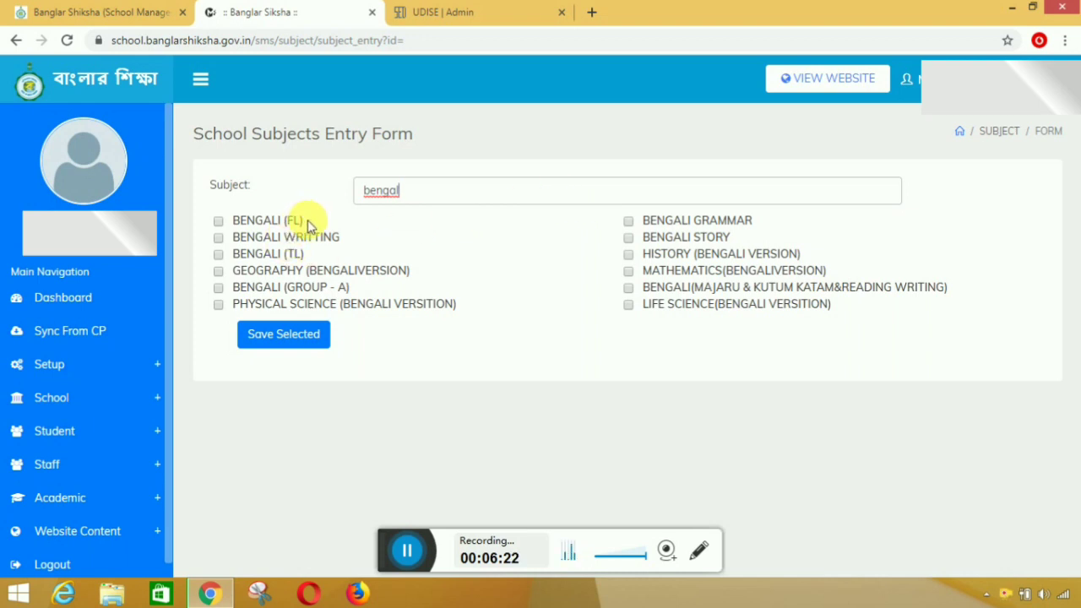
{"action": "left_click", "coordinate": [218, 222]}
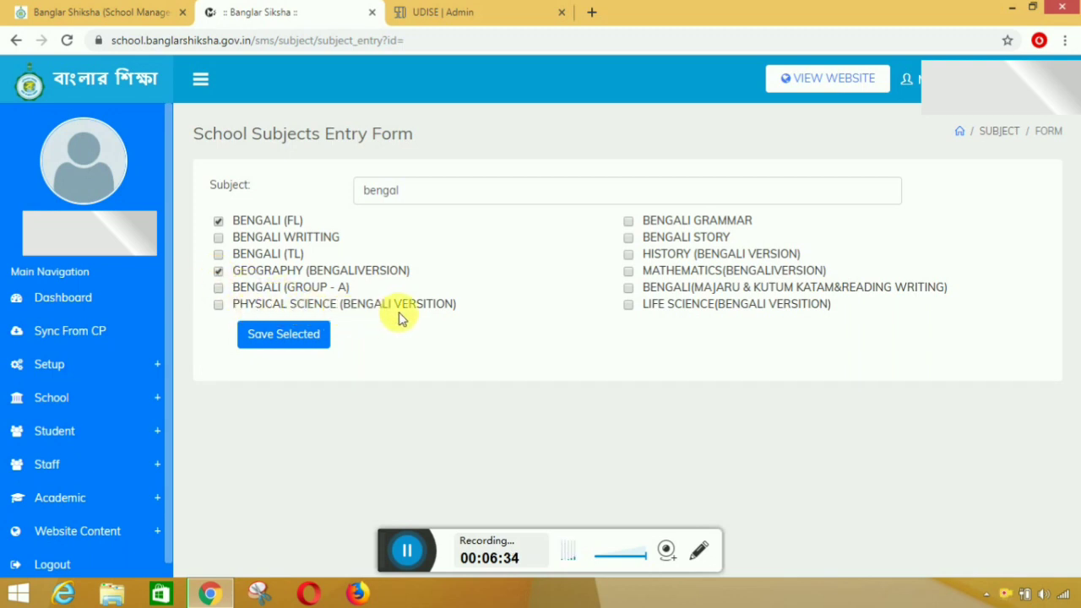
{"action": "left_click", "coordinate": [220, 306]}
{"action": "left_click", "coordinate": [628, 222]}
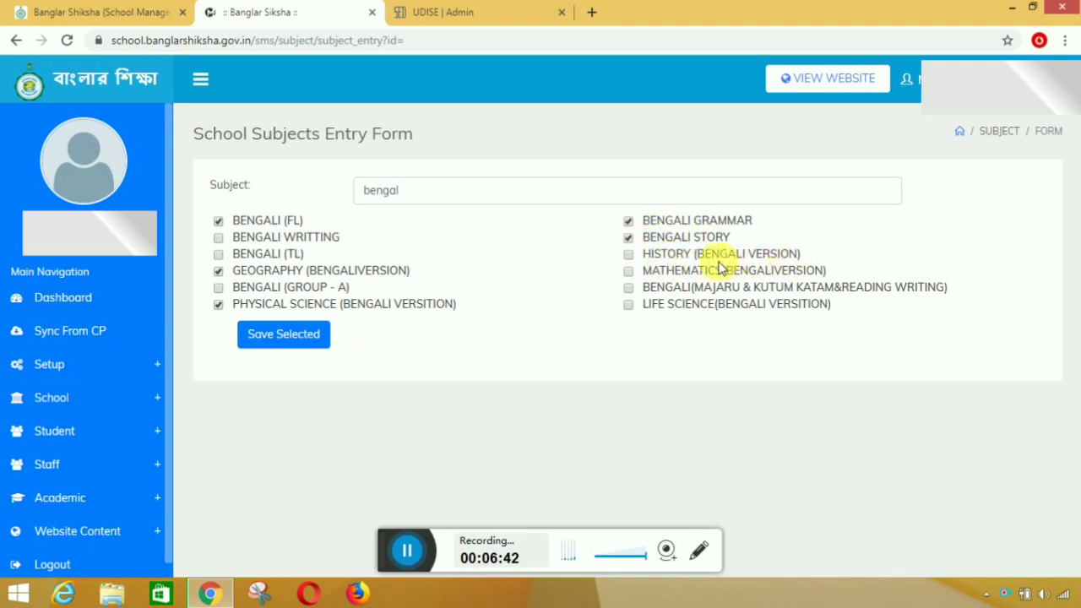
{"action": "left_click", "coordinate": [628, 255]}
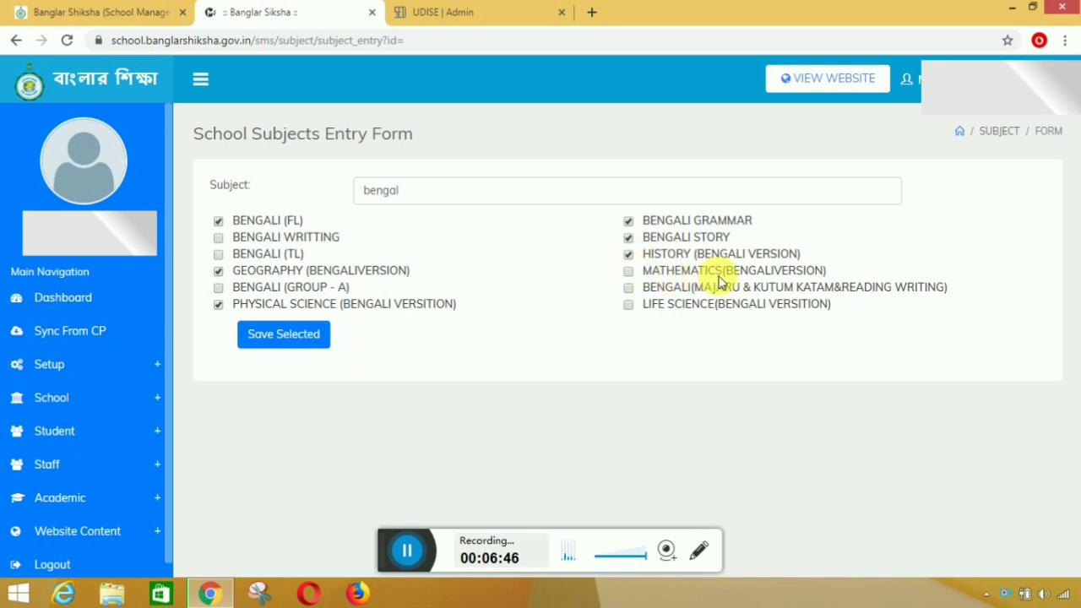
{"action": "left_click", "coordinate": [628, 271]}
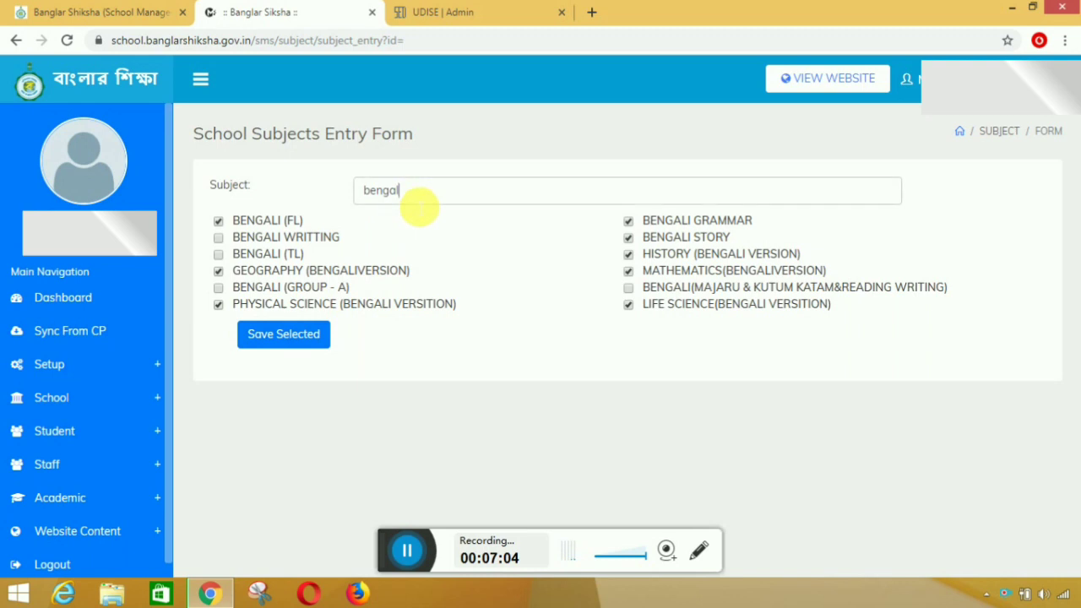
Search existing subjects for "englis" and select ENGLISH (SL), ENGLISH WRITTING, ENGLISH (LETTER READ/WRITE & BEGINNERS) and ENGLISH (GROUP - B)
{"action": "left_click_drag", "start_coordinate": [420, 201], "coordinate": [355, 226]}
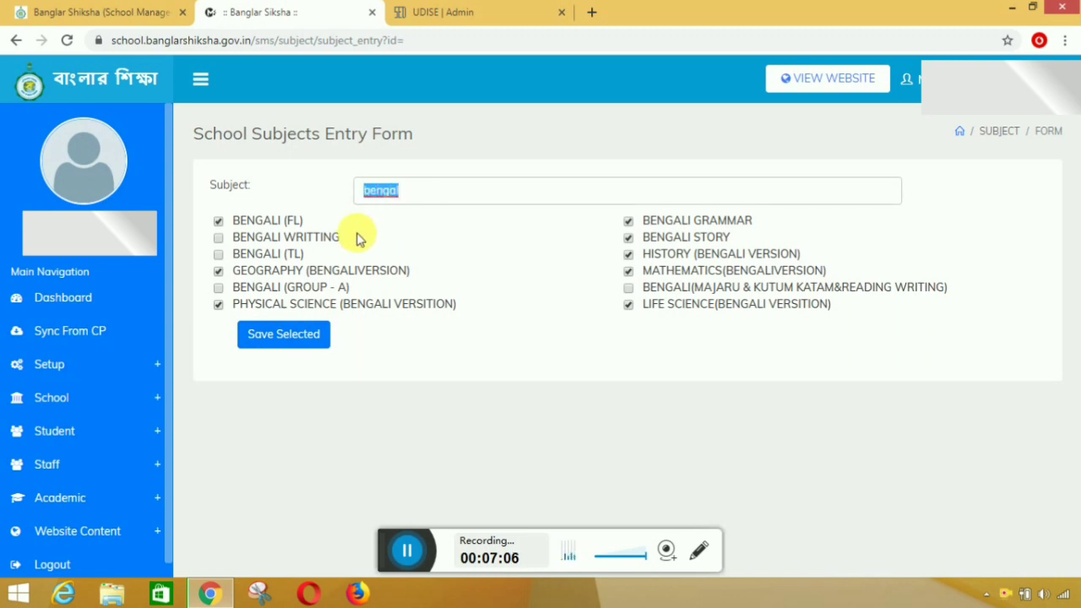
{"action": "type", "text": "eng"}
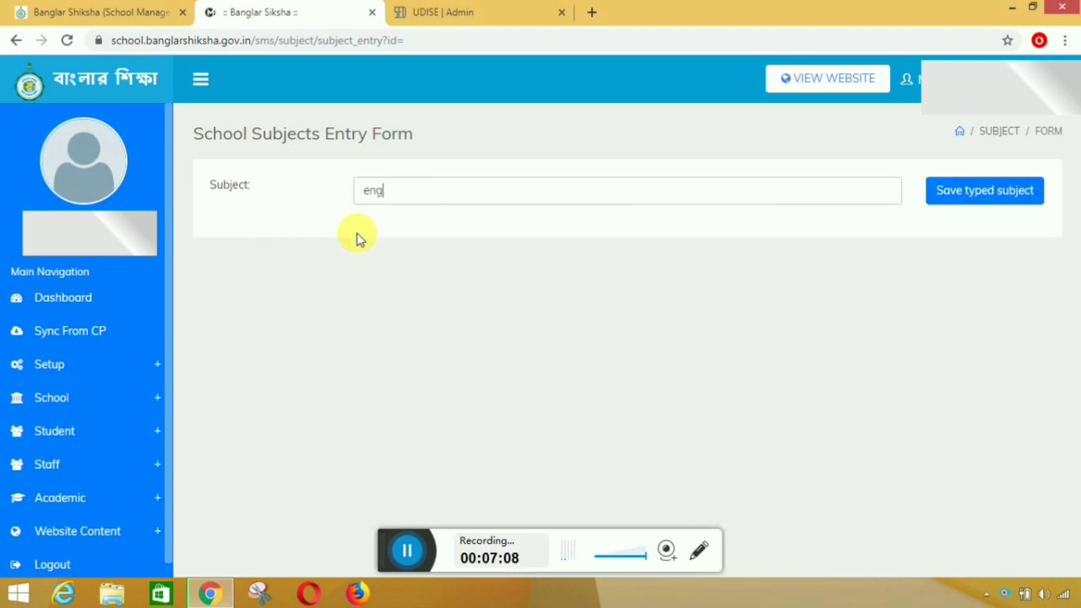
{"action": "type", "text": "lish"}
{"action": "key", "text": "BackSpace"}
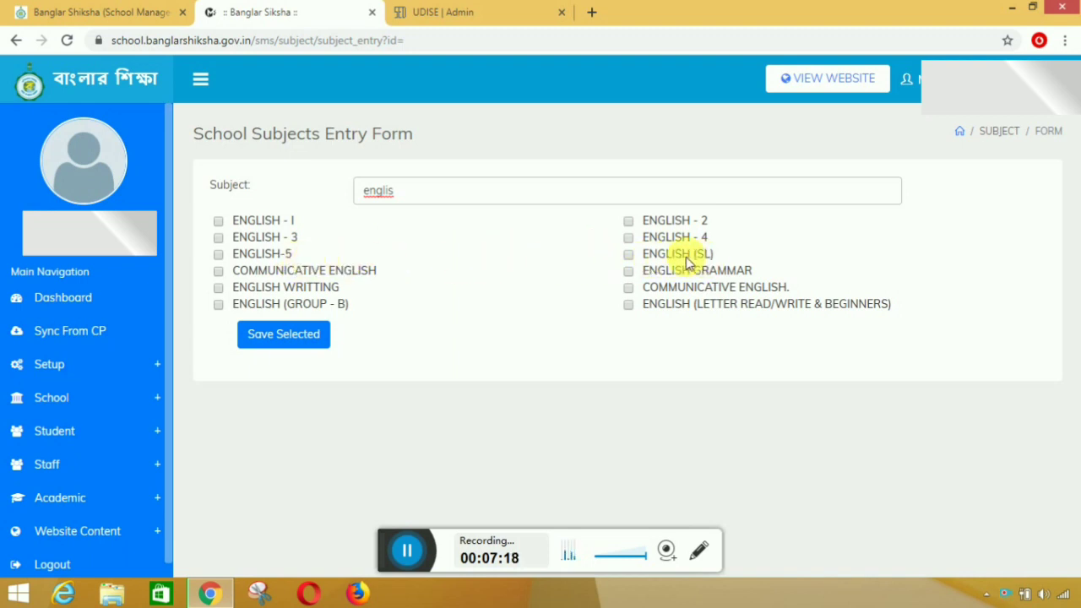
{"action": "left_click", "coordinate": [628, 255]}
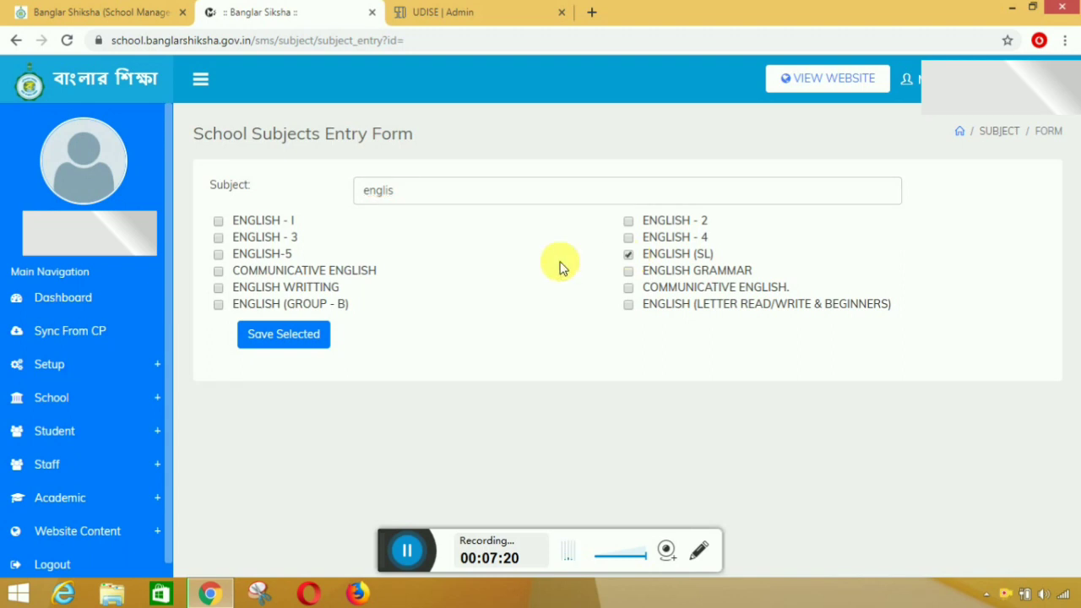
{"action": "left_click", "coordinate": [220, 289]}
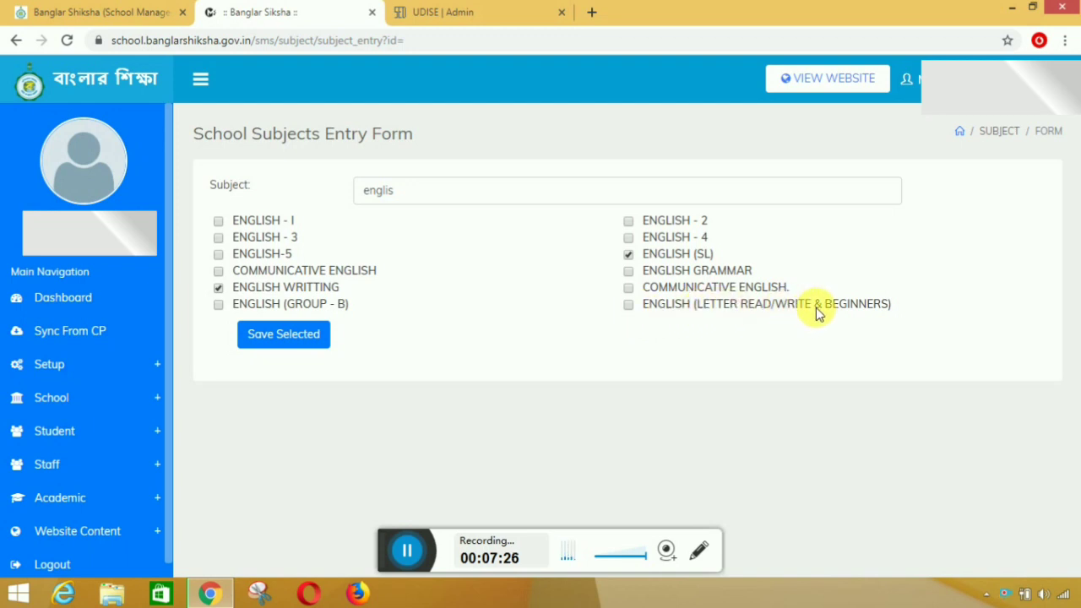
{"action": "left_click", "coordinate": [627, 307]}
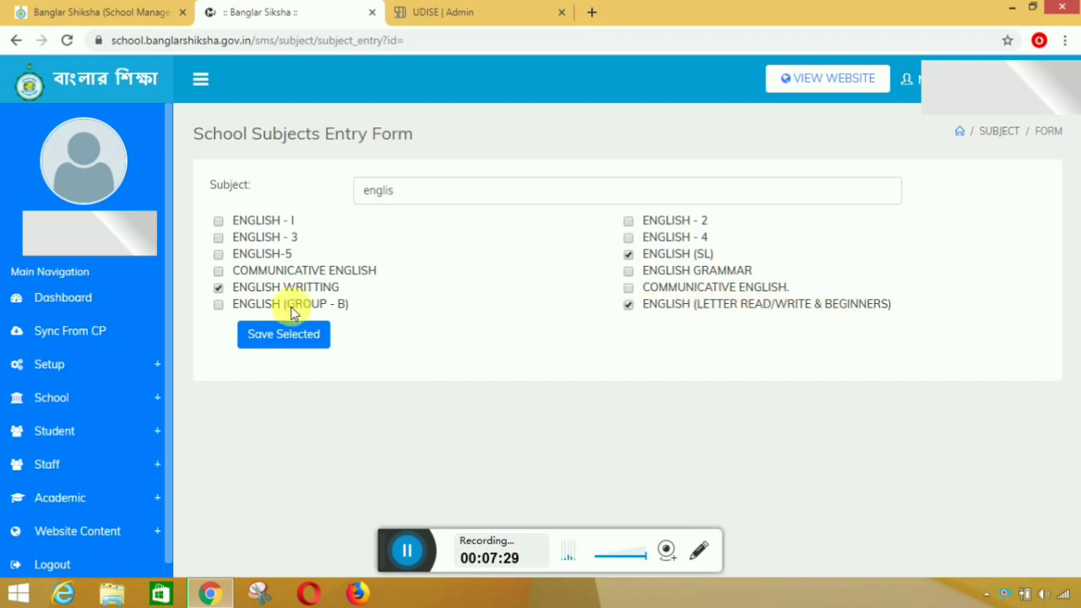
{"action": "left_click", "coordinate": [217, 305]}
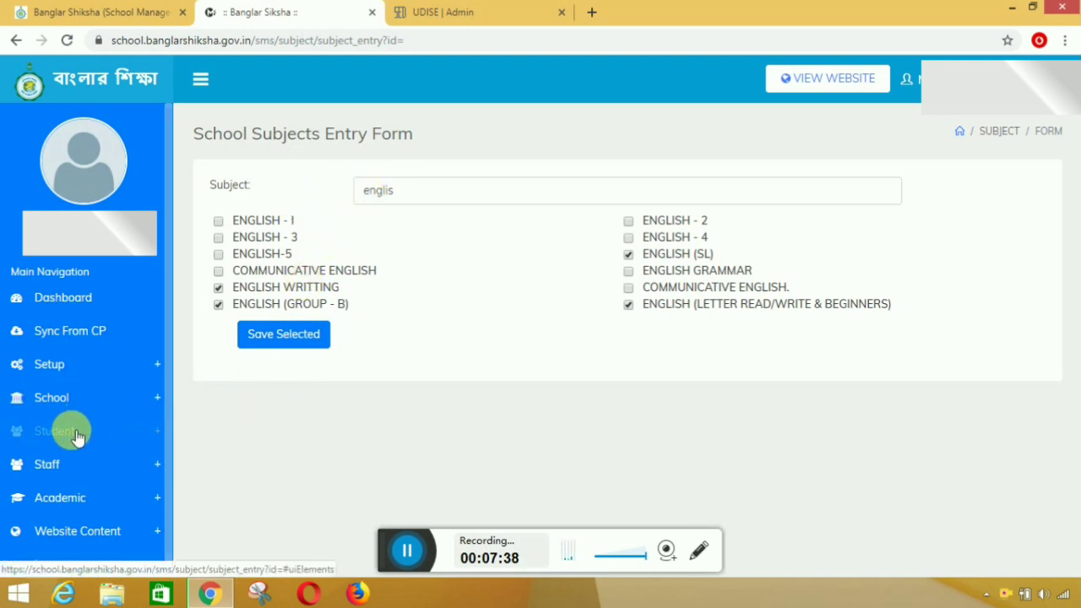
Open the change password form from the setup area and view its old, new and confirm password fields
{"action": "left_click", "coordinate": [53, 364]}
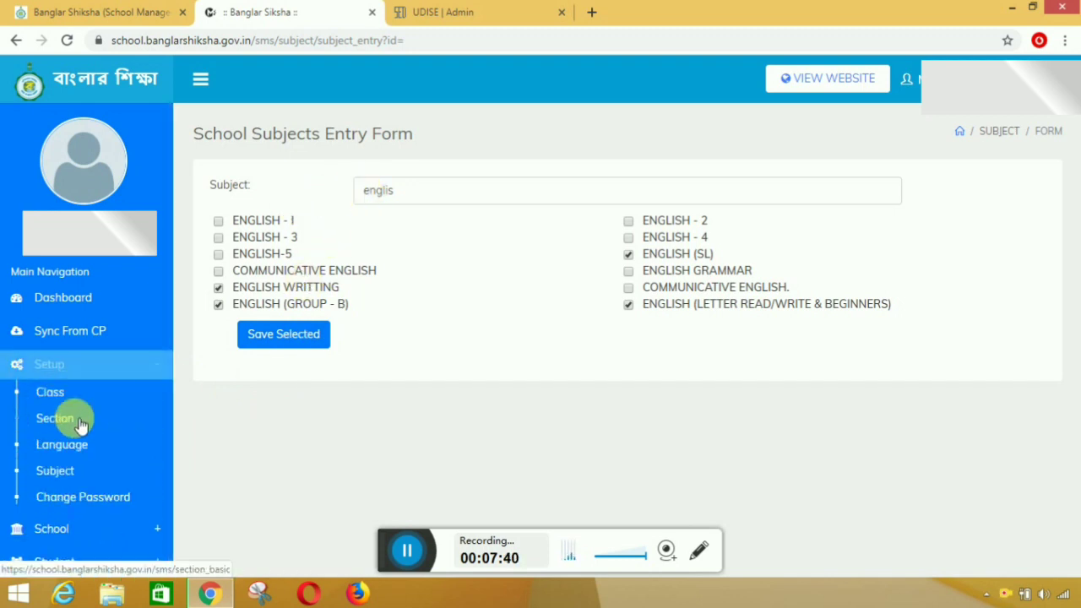
{"action": "left_click", "coordinate": [100, 469]}
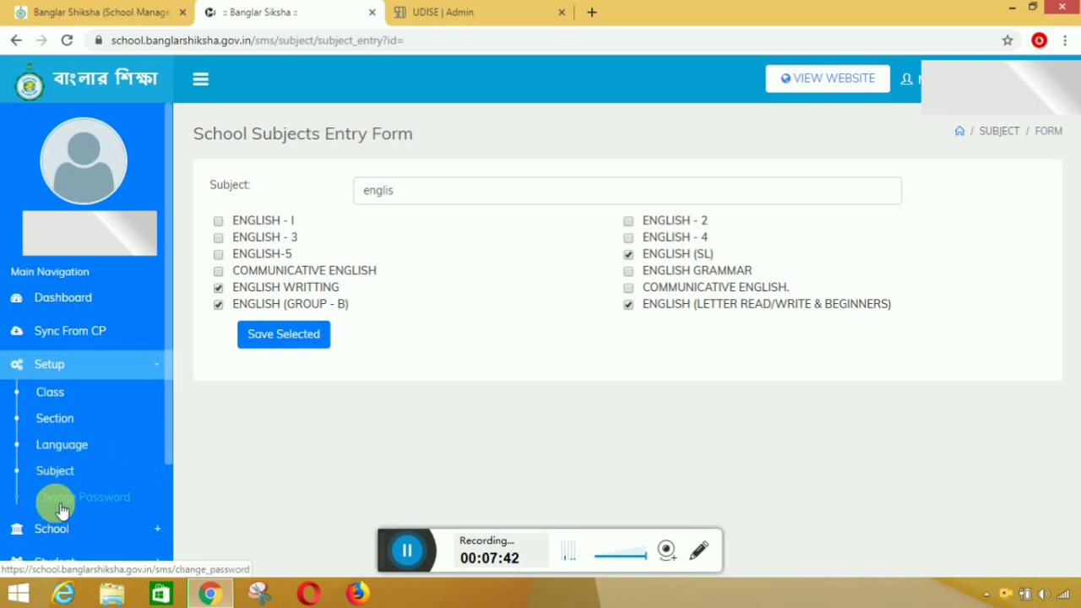
{"action": "left_click", "coordinate": [89, 499]}
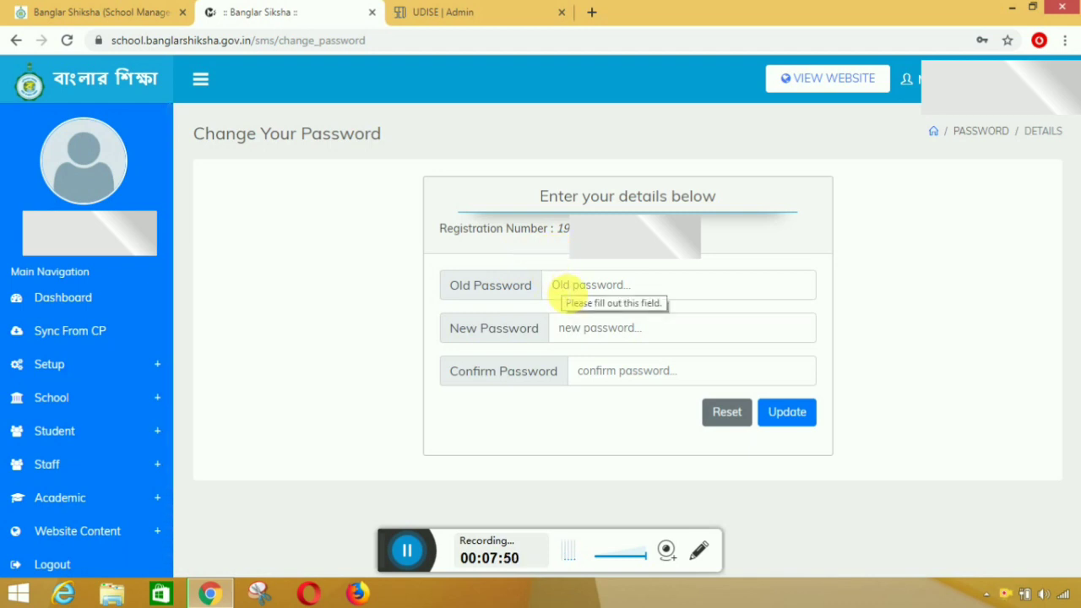
{"action": "left_click", "coordinate": [563, 287]}
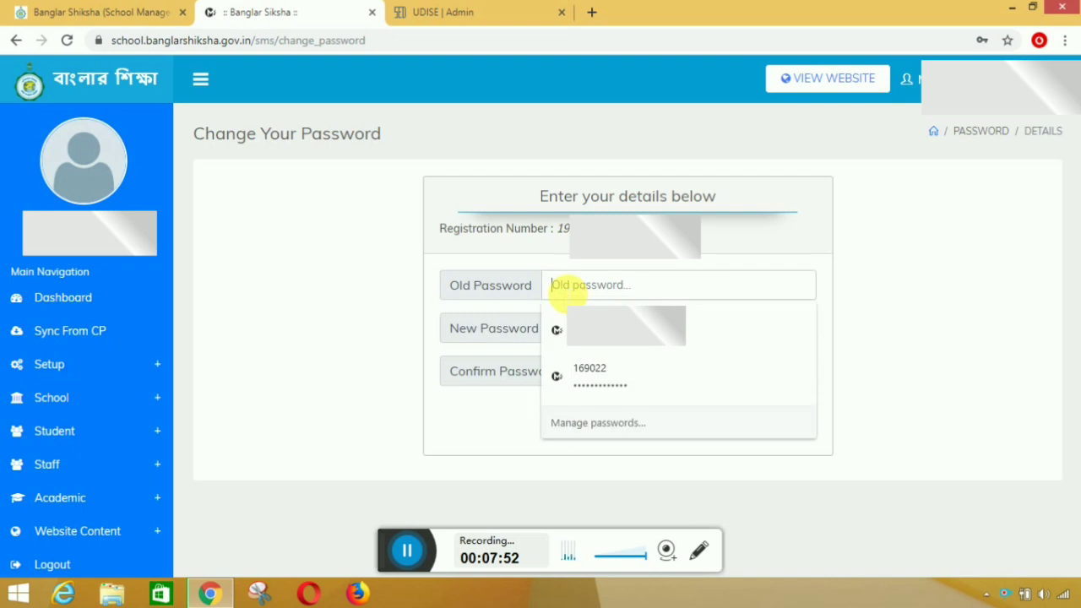
{"action": "left_click", "coordinate": [880, 293]}
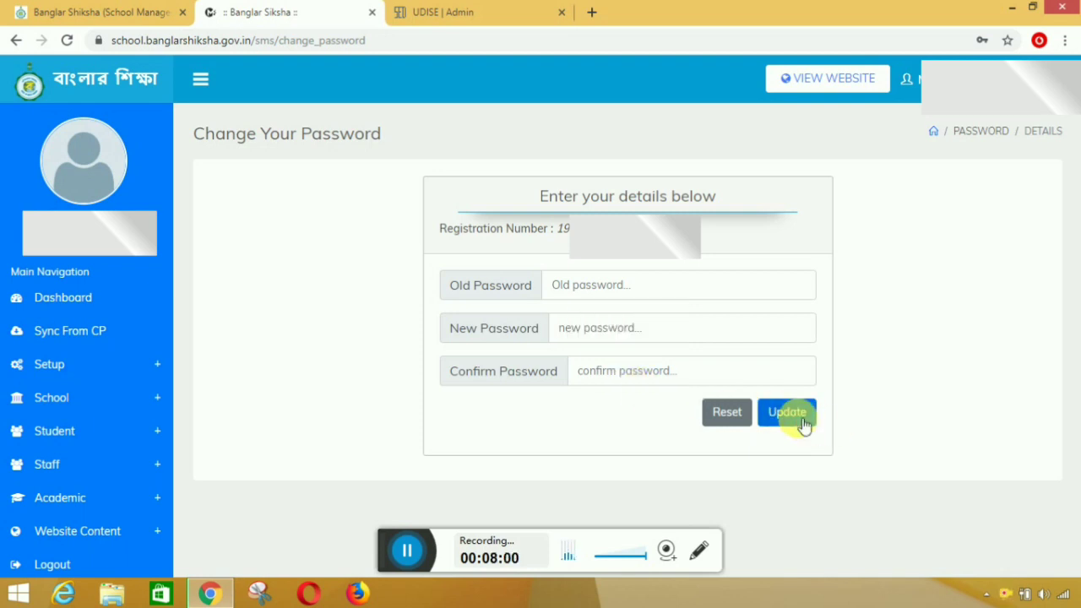
{"action": "mouse_move", "coordinate": [390, 545]}
{"action": "left_mouse_down"}
{"action": "mouse_move", "coordinate": [381, 496]}
{"action": "mouse_move", "coordinate": [400, 547]}
{"action": "left_mouse_up"}
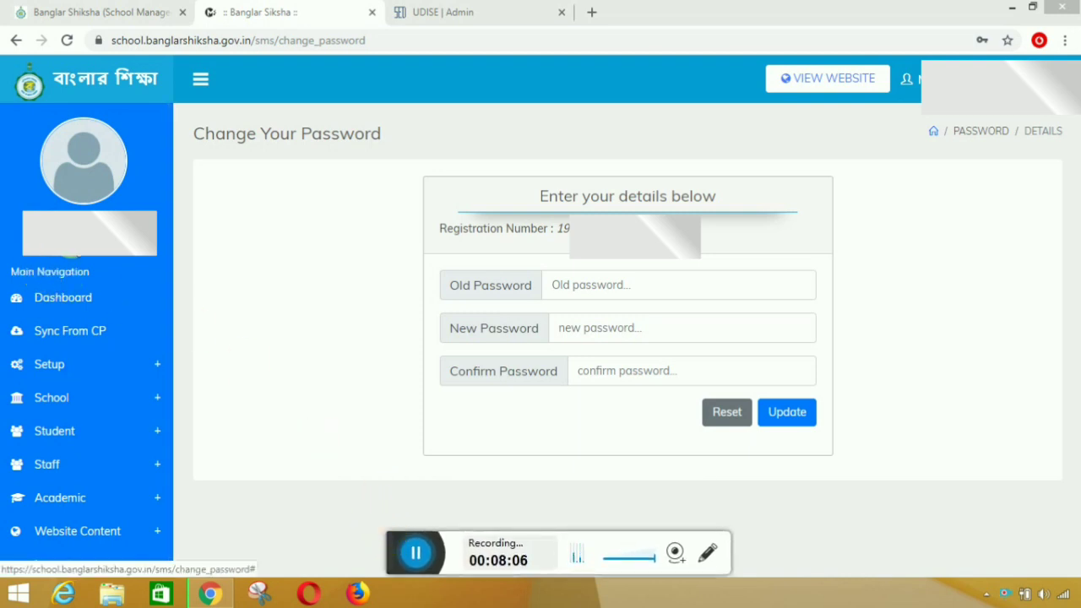
{"action": "left_click", "coordinate": [48, 362]}
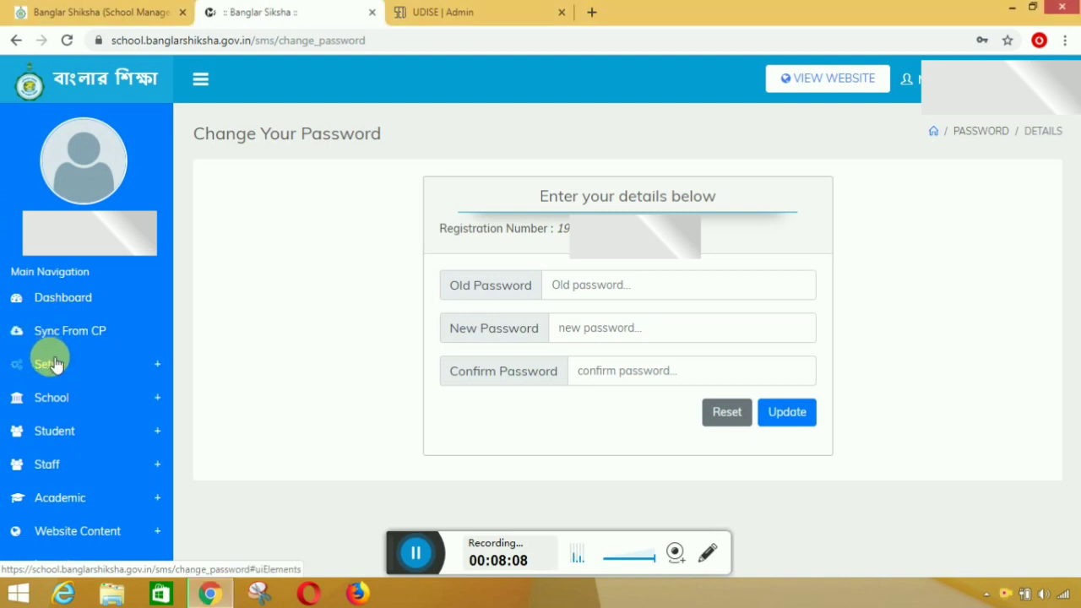
{"action": "left_click", "coordinate": [84, 473]}
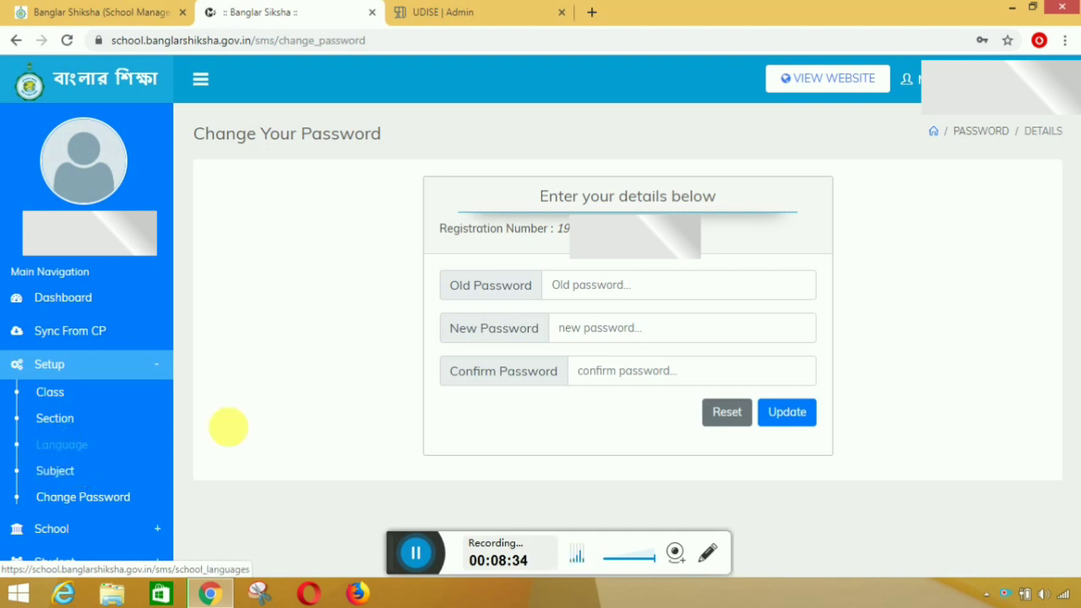
{"action": "left_click", "coordinate": [413, 559]}
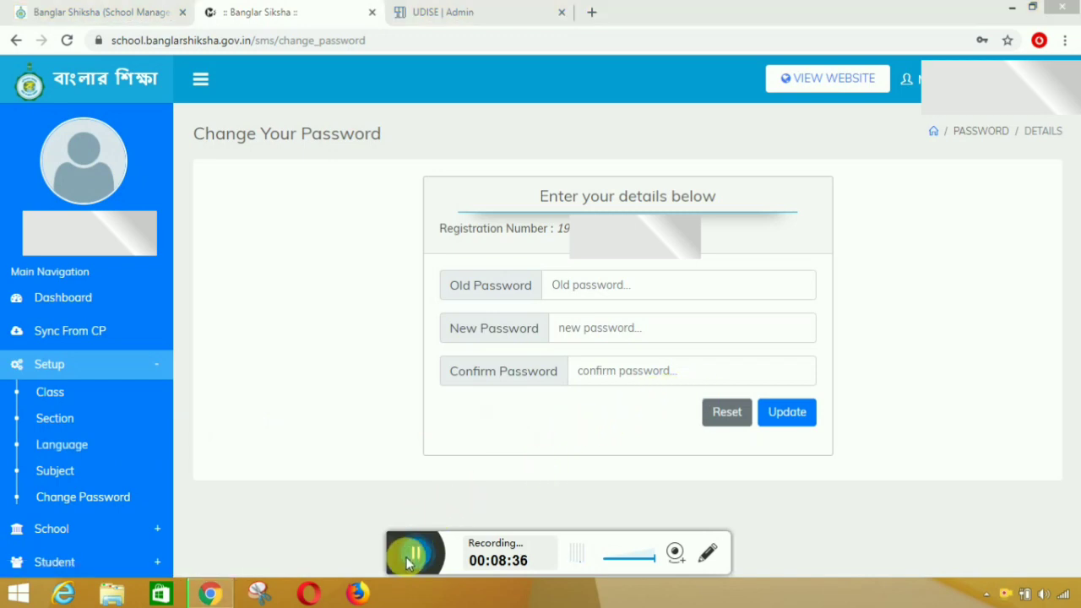